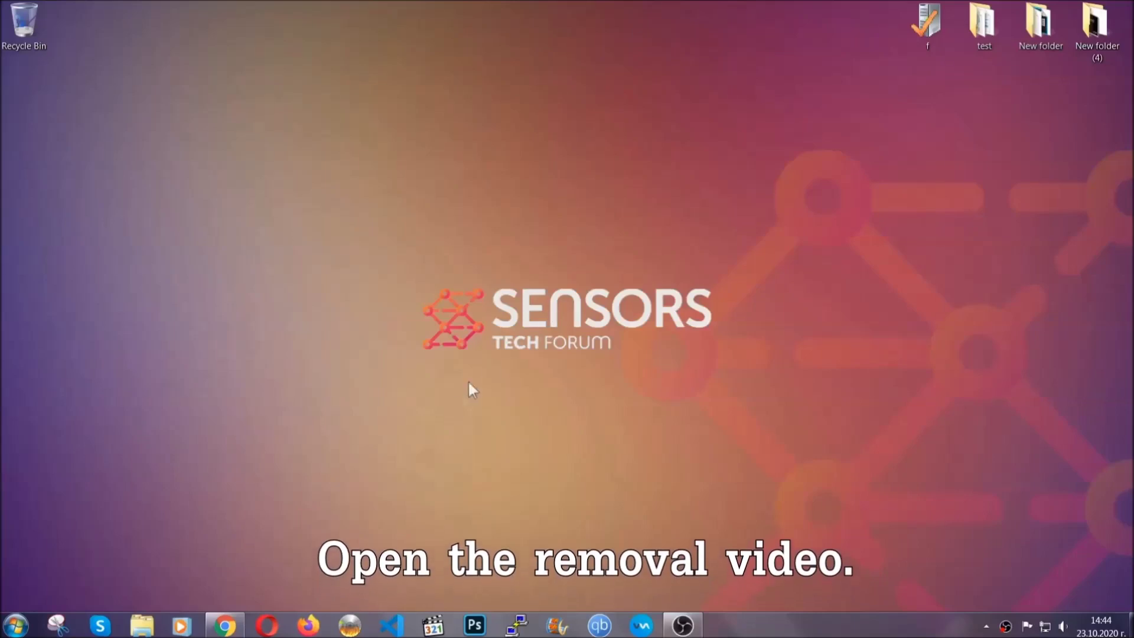
Step: Bring up the YouTube video 'How to Remove a Ransomware Virus (Windows)' in Chrome
click(226, 625)
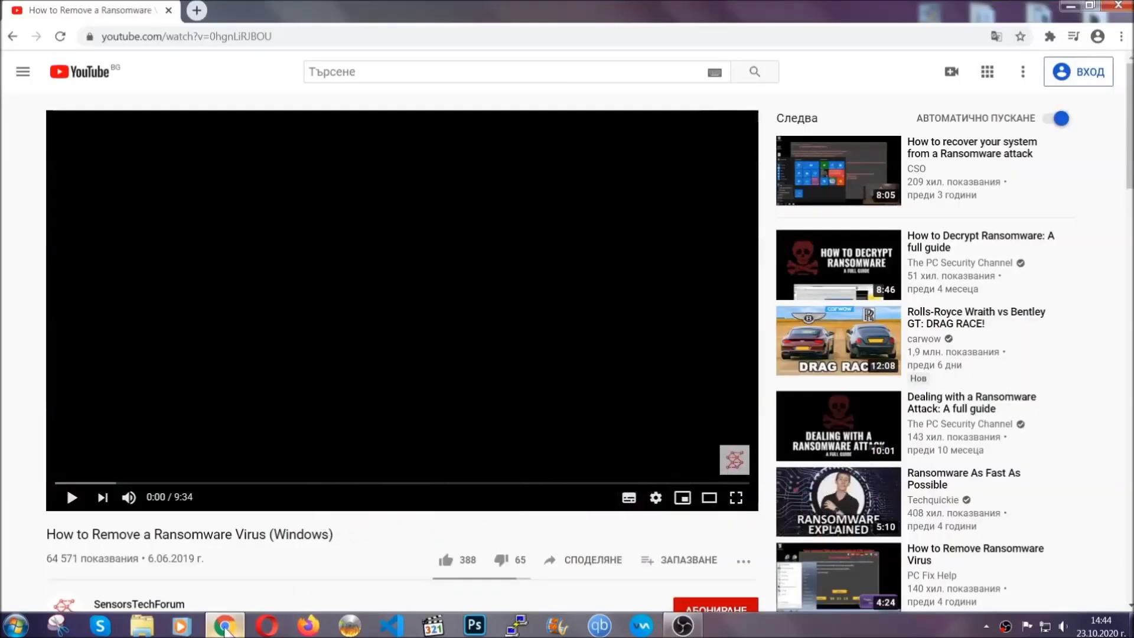
scroll(205, 482, down, 3)
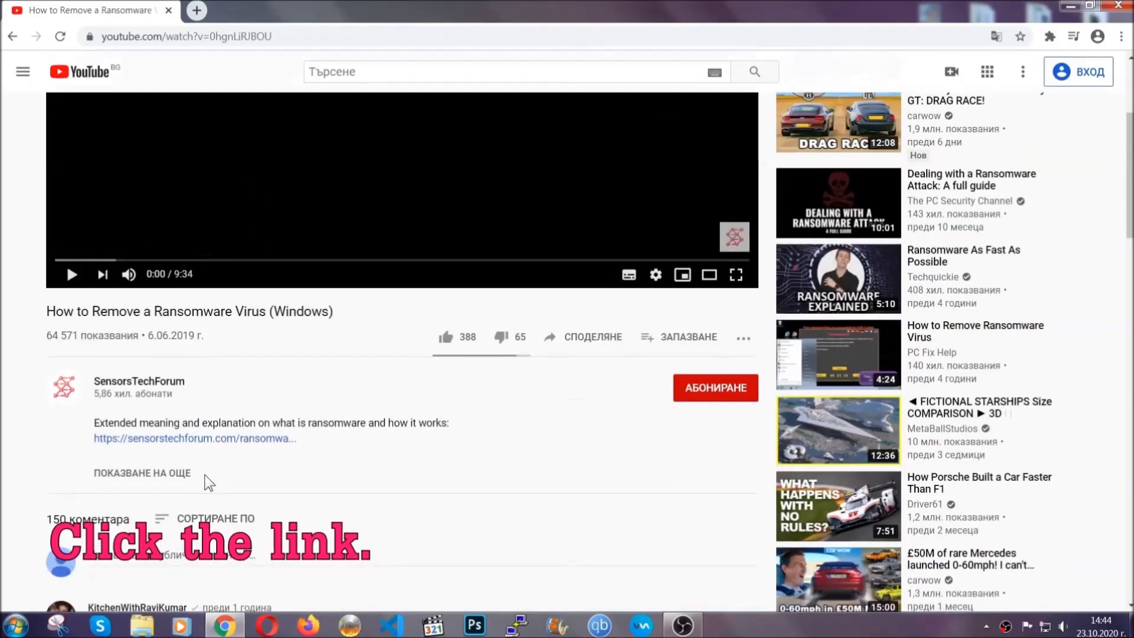
Step: Follow the sensorstechforum description link to download SpyHunter-Installer.exe and launch it
click(224, 440)
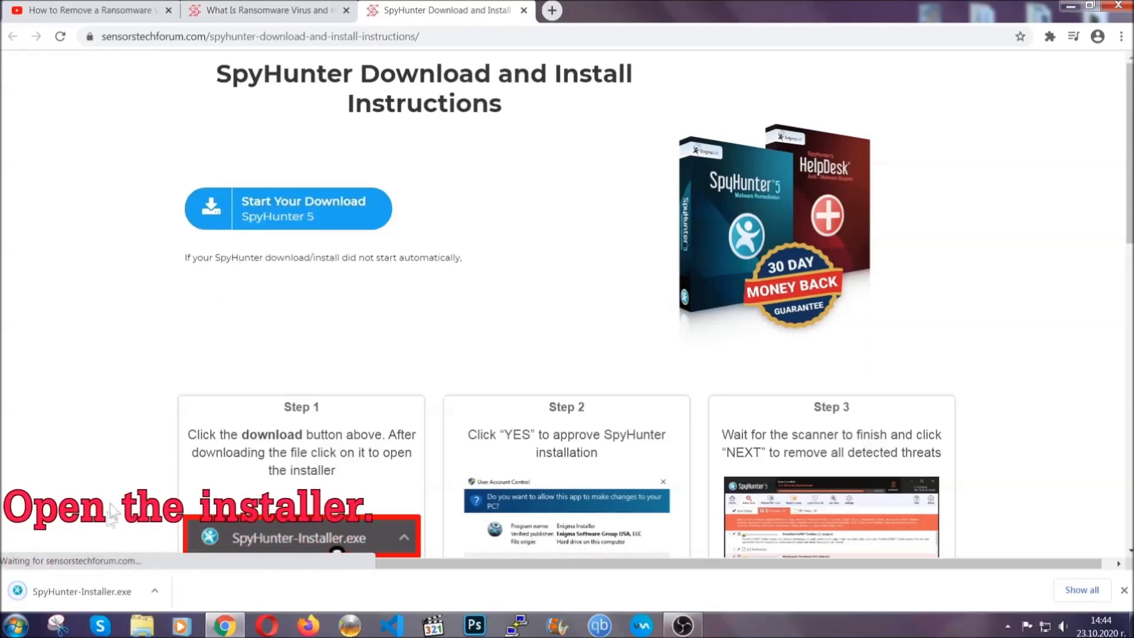
click(81, 590)
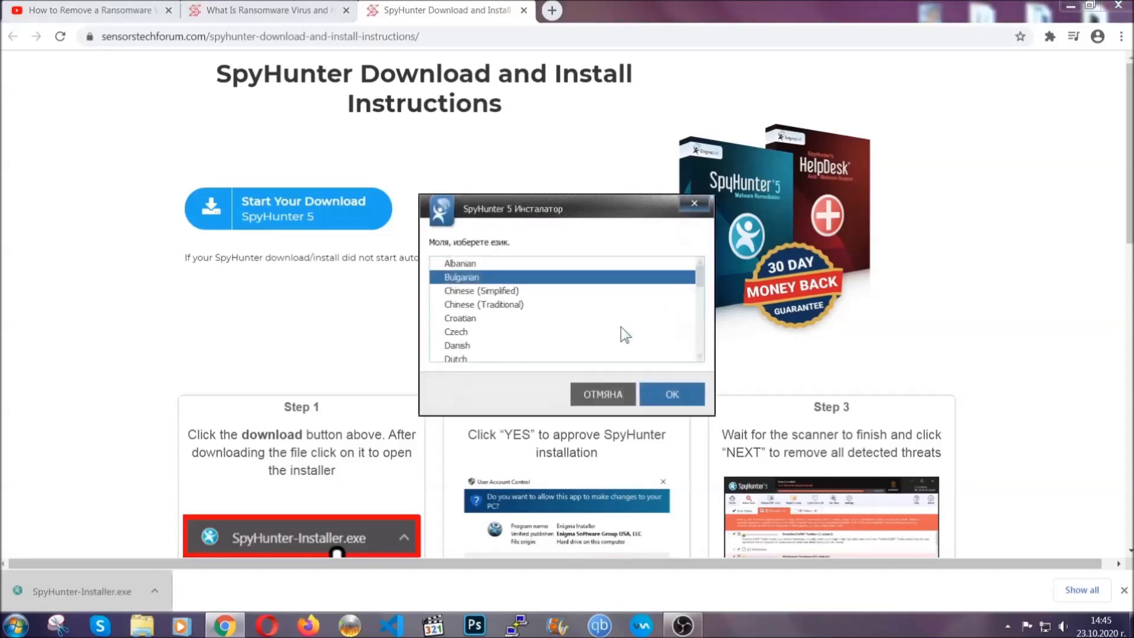
scroll(595, 333, down, 2)
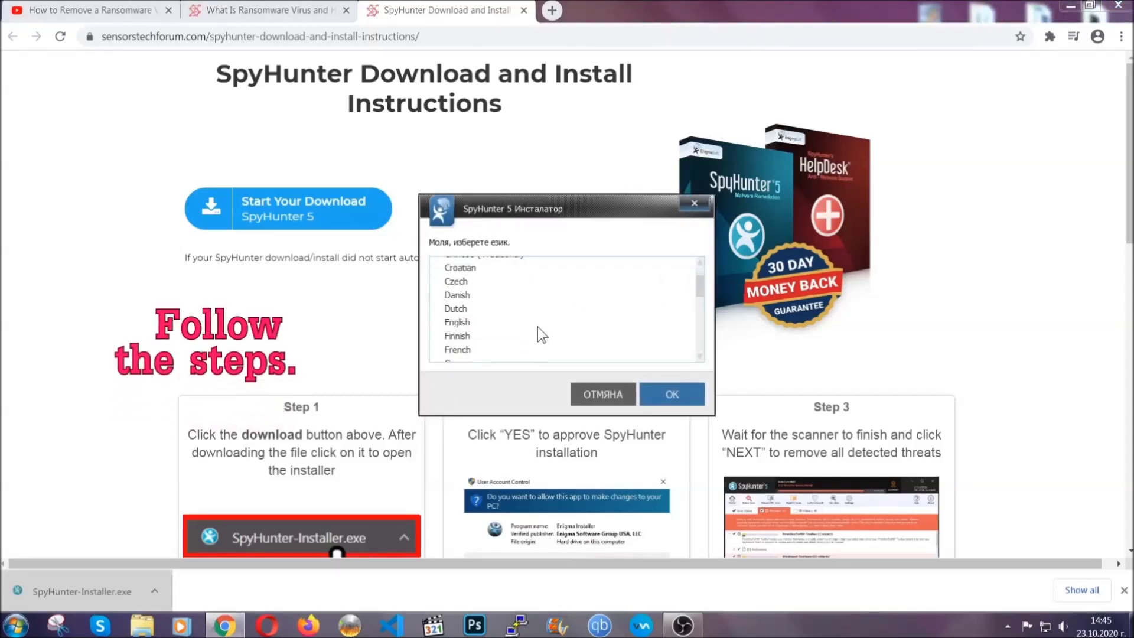
Step: Install SpyHunter 5 in English, accepting the EULA and Privacy Policy, and finish setup
click(537, 325)
click(660, 393)
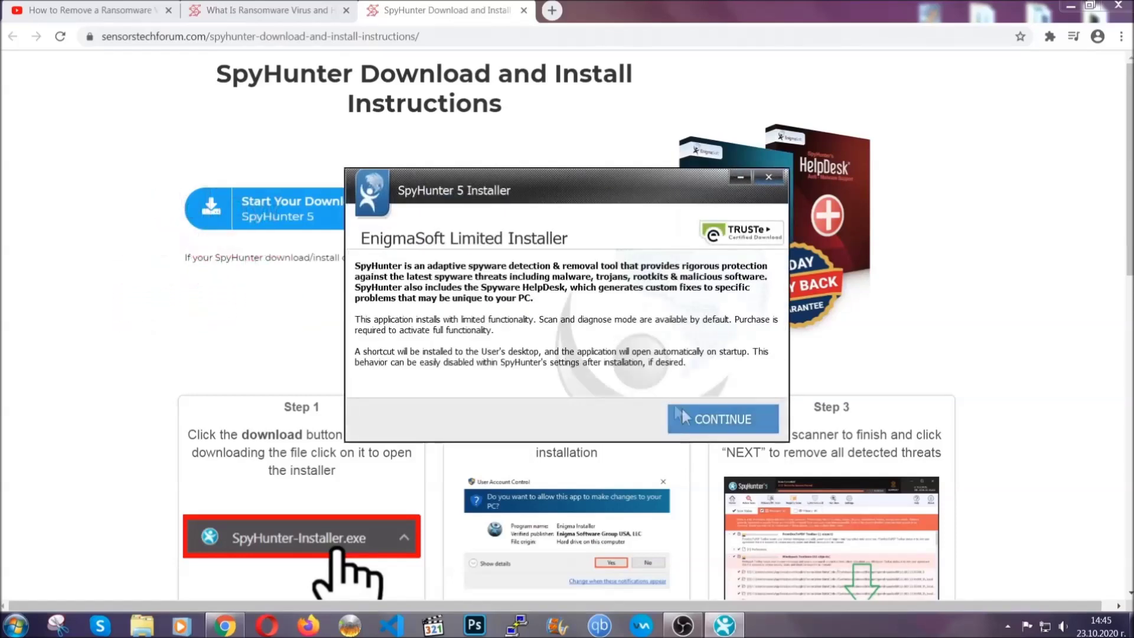
click(682, 416)
click(650, 384)
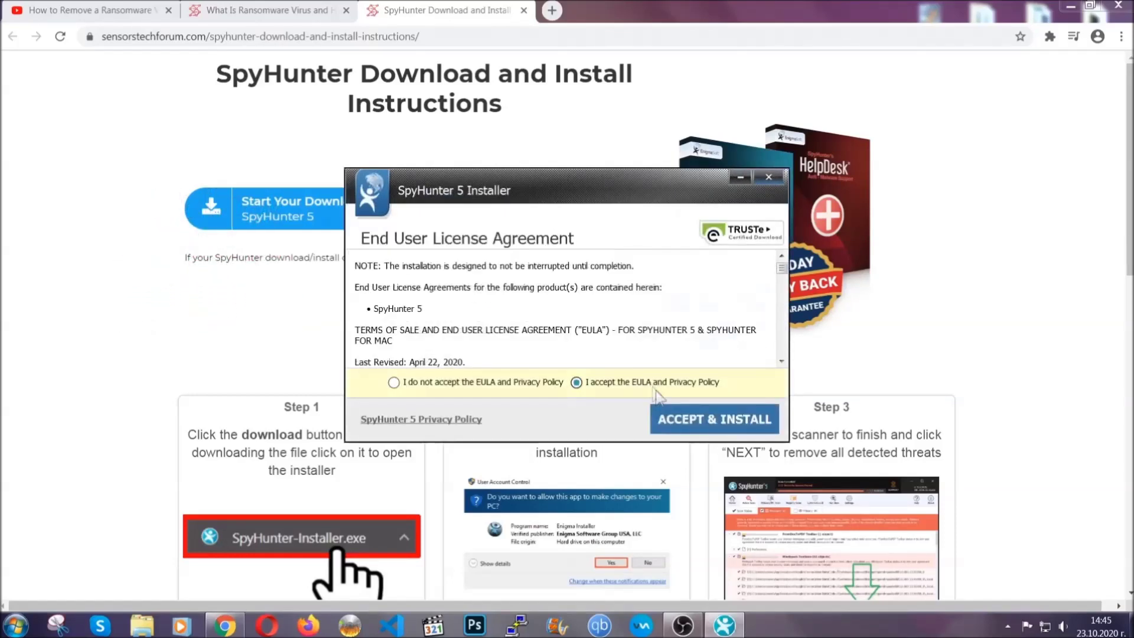
click(677, 414)
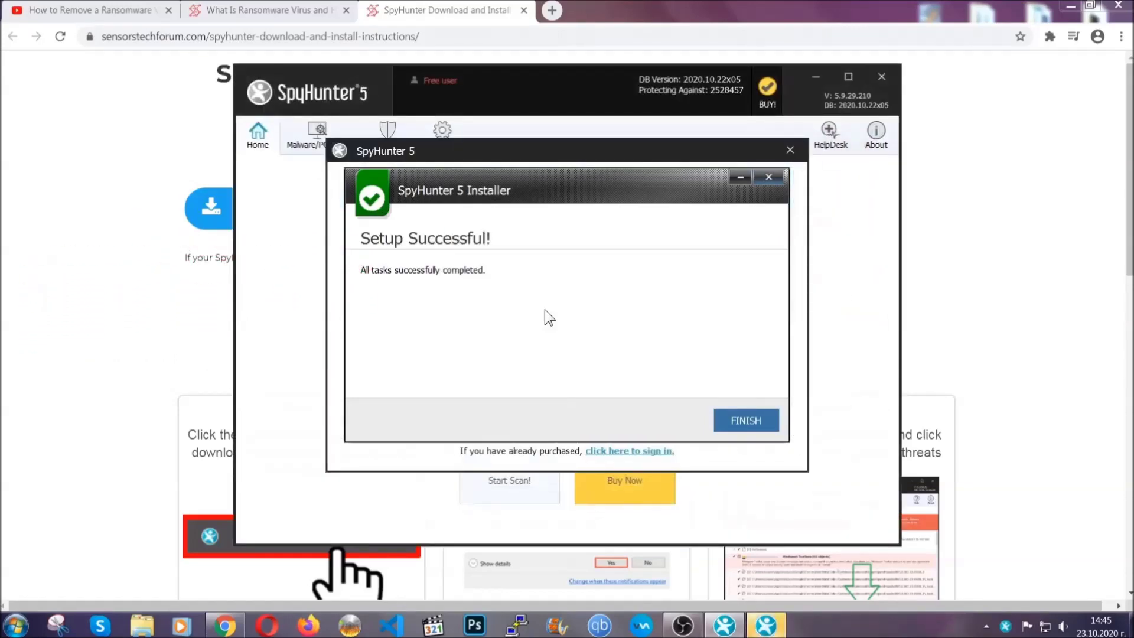
click(726, 423)
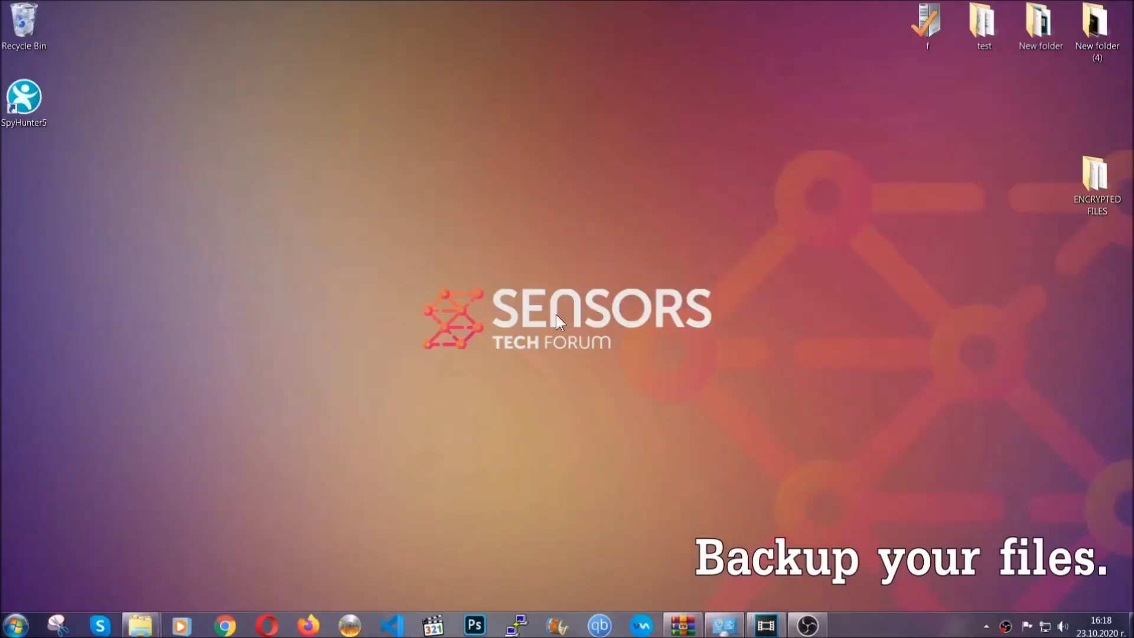
double_click(1089, 182)
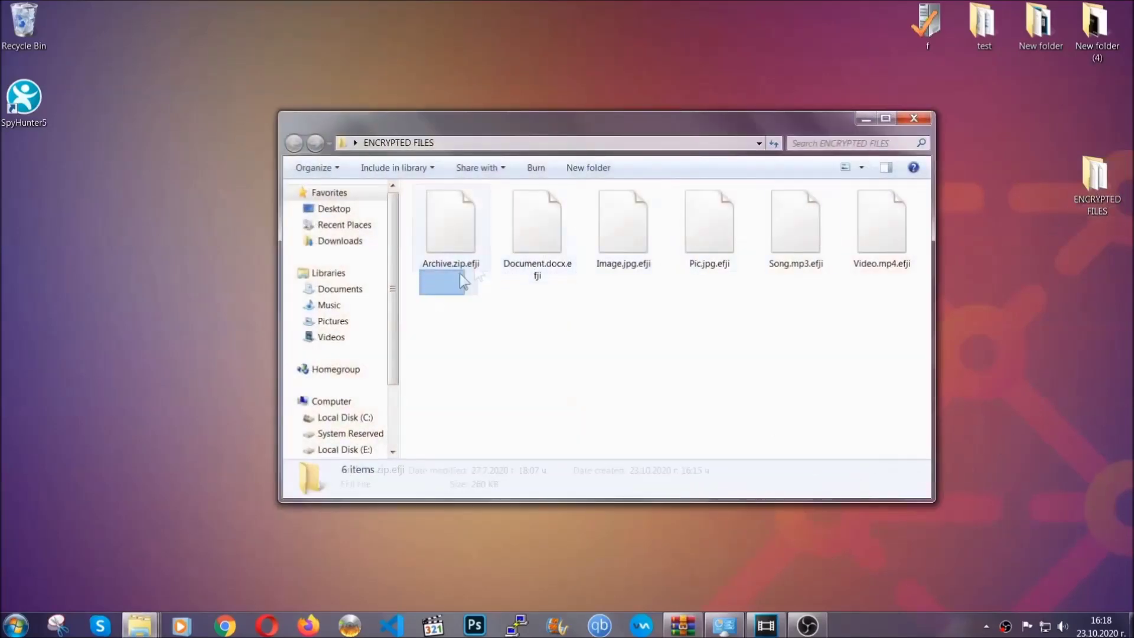
Step: Copy all six .efji files from the ENCRYPTED FILES folder
drag(461, 281, 888, 210)
right_click(887, 210)
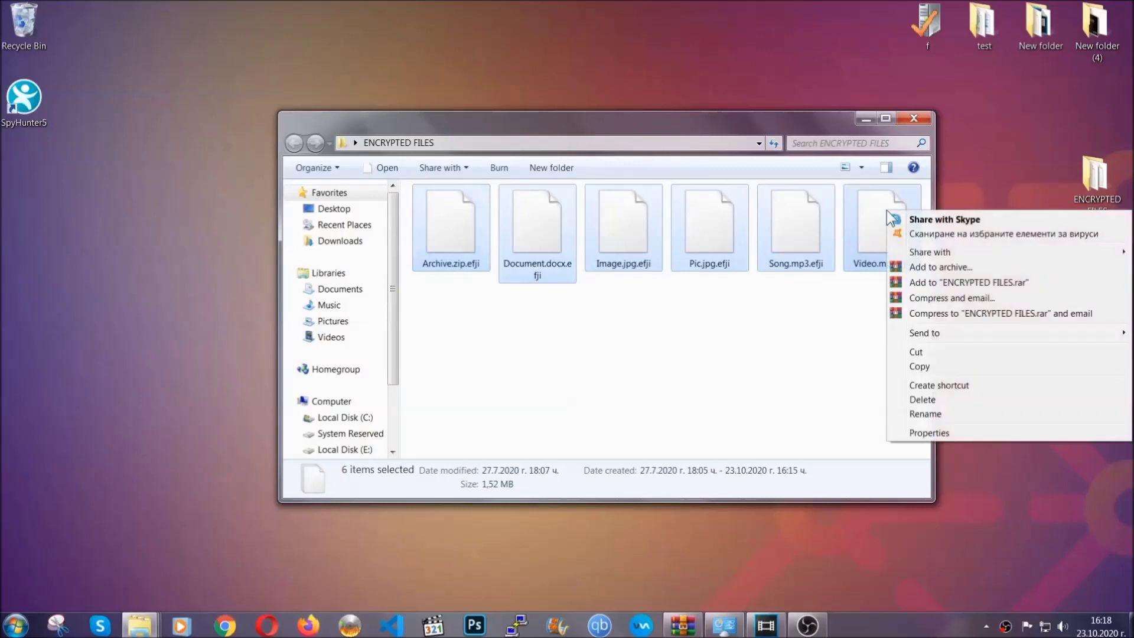
click(918, 368)
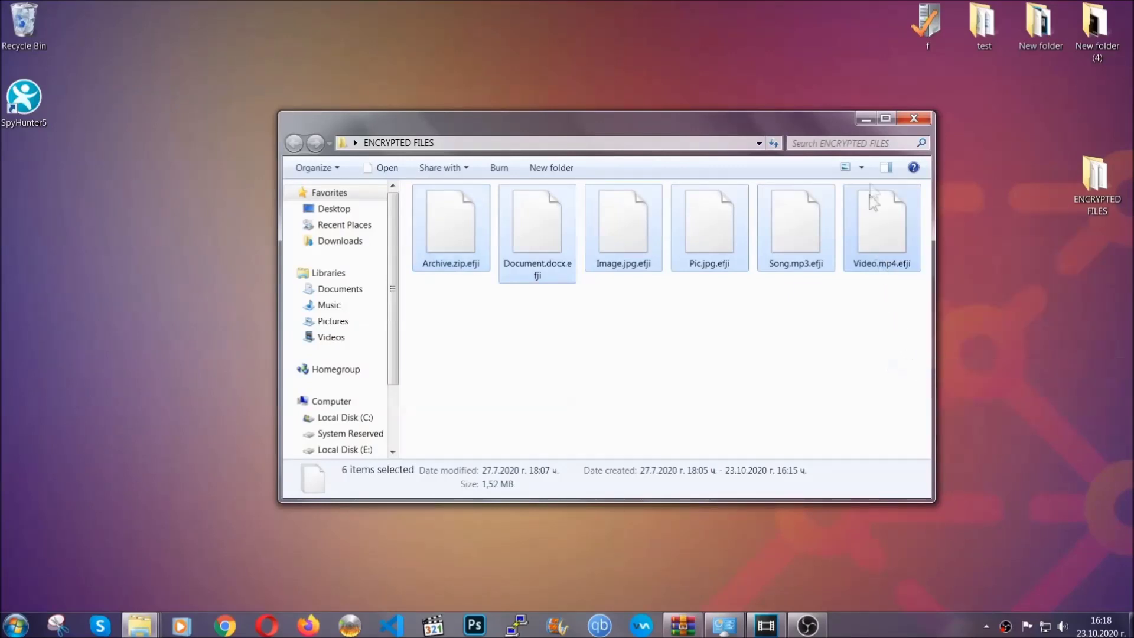
click(866, 118)
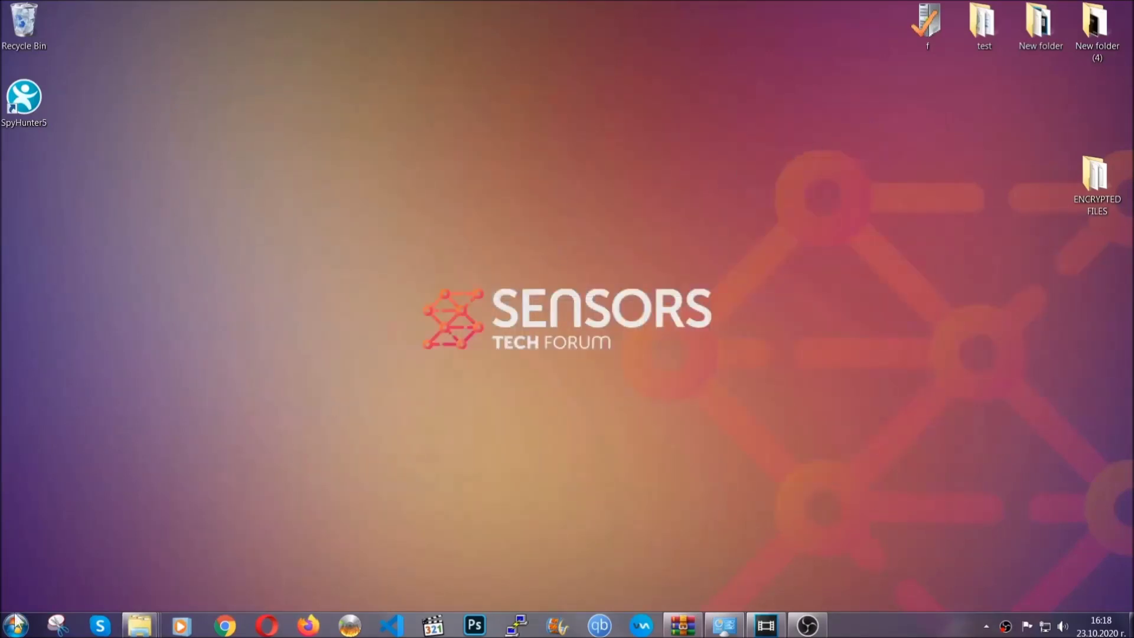
Step: Paste the six copied files onto FLASH DRIVE (H:) and close the drive window
click(16, 625)
click(214, 443)
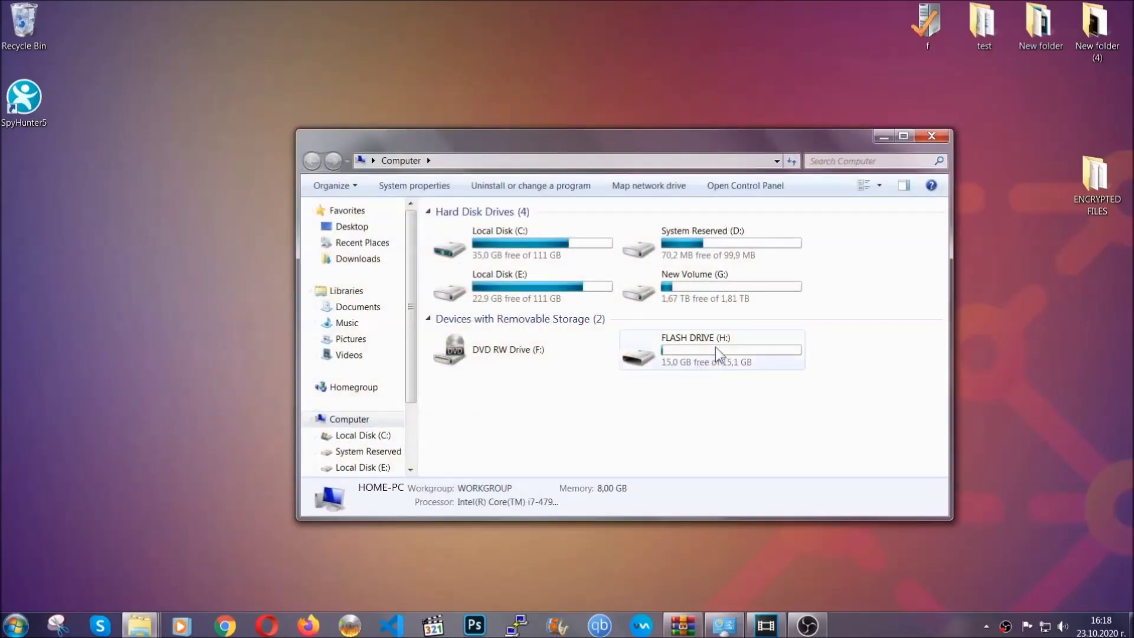
double_click(715, 347)
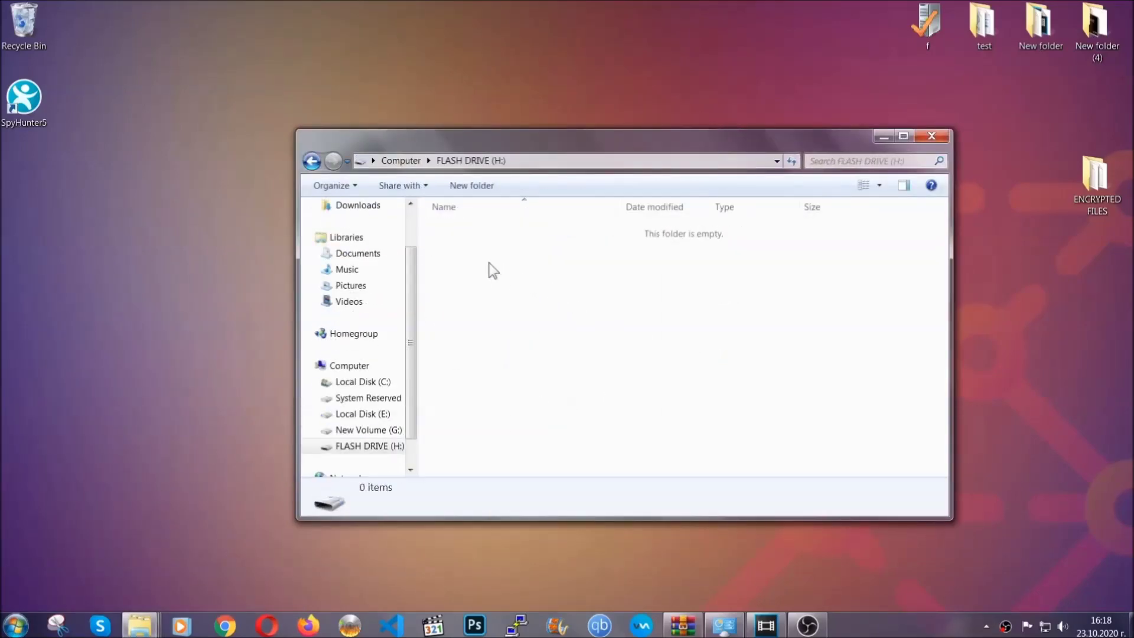
right_click(489, 264)
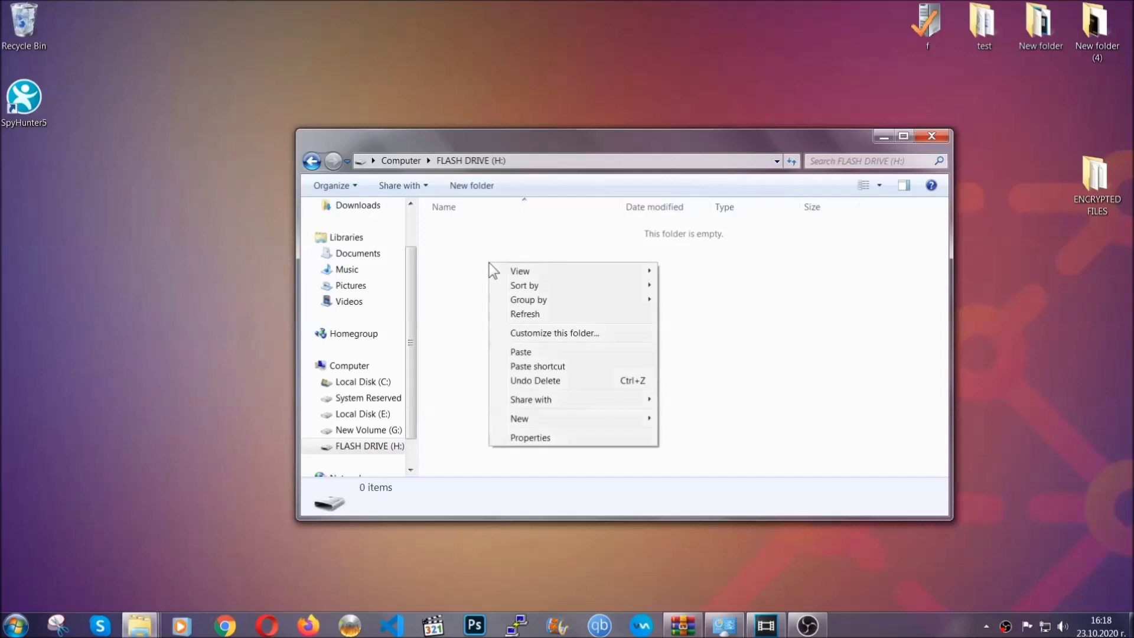
click(516, 353)
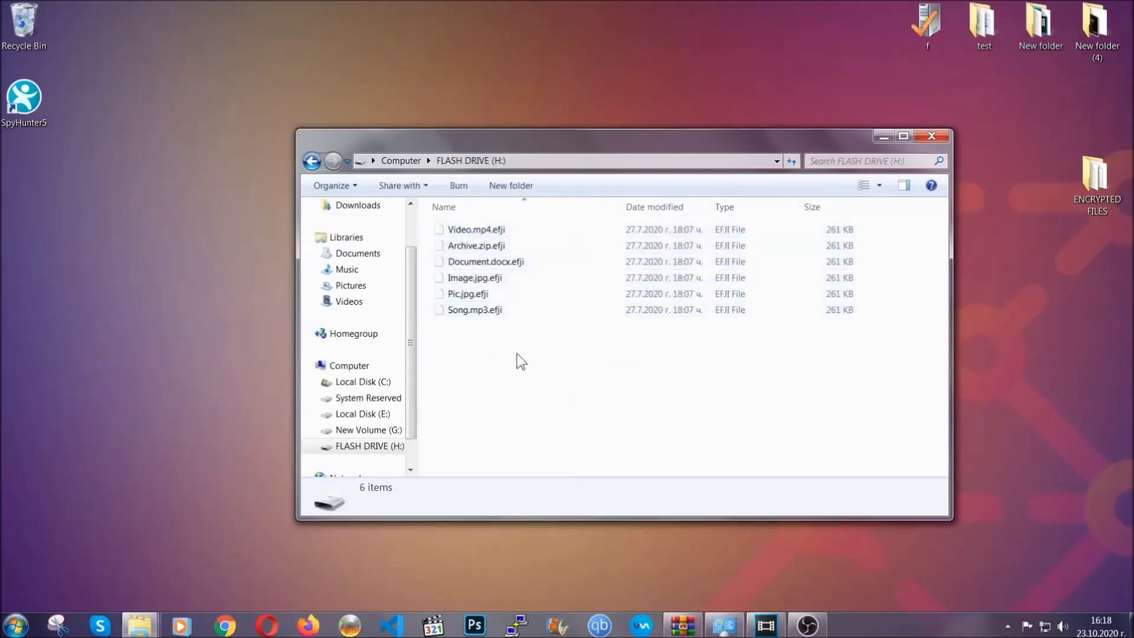
click(934, 137)
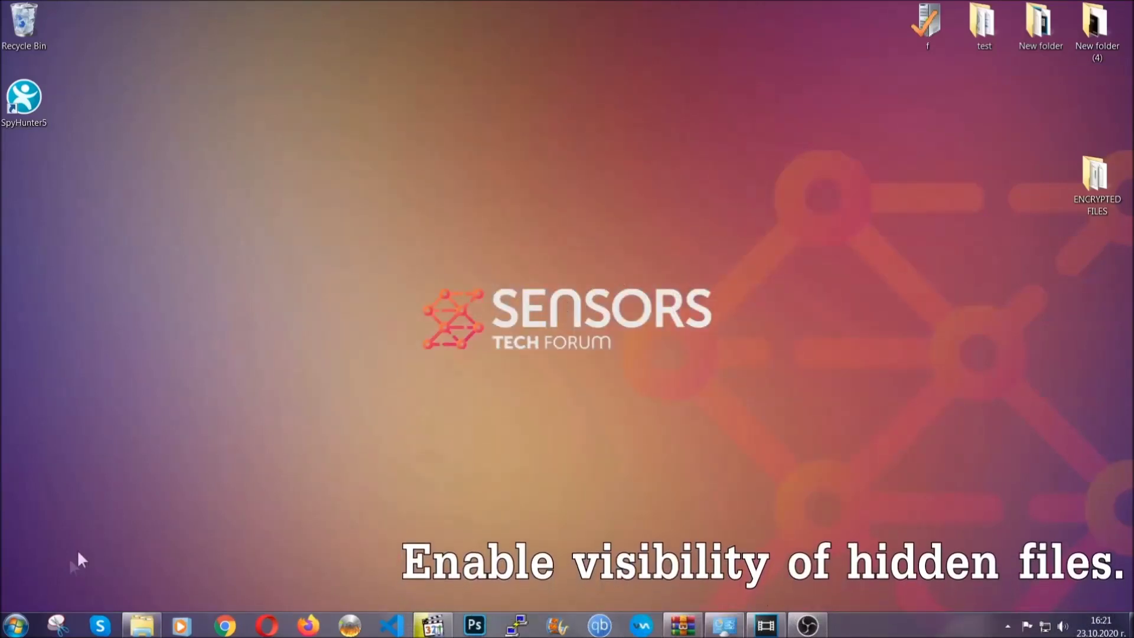
Step: Find the hidden files setting from Start search and enable 'Show hidden files, folders, and drives'
click(16, 625)
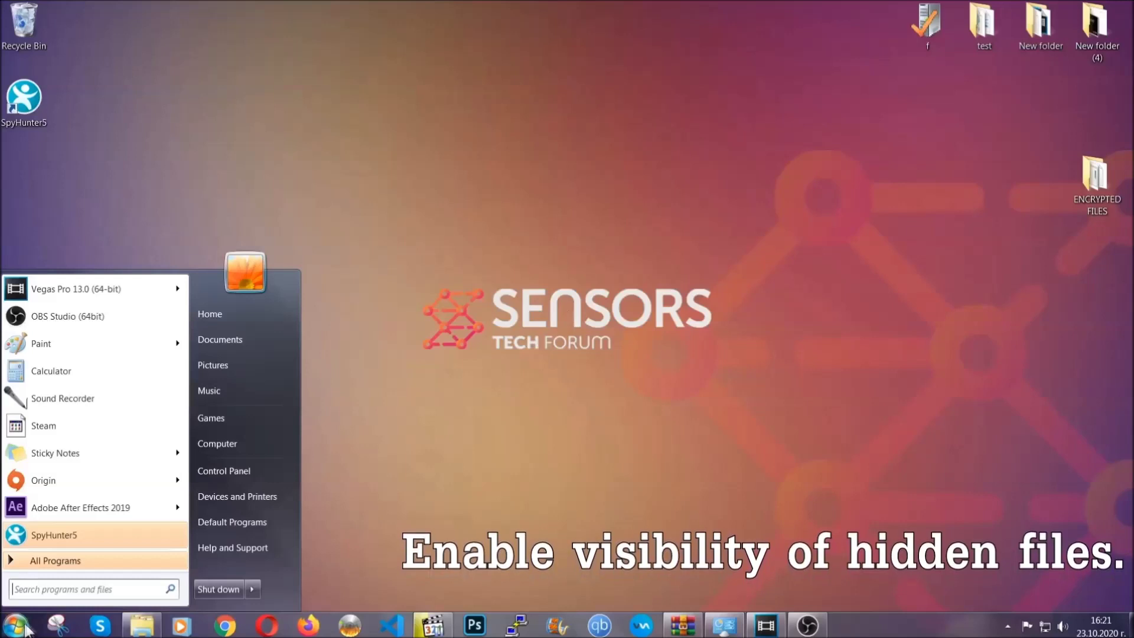
click(48, 577)
text(s)
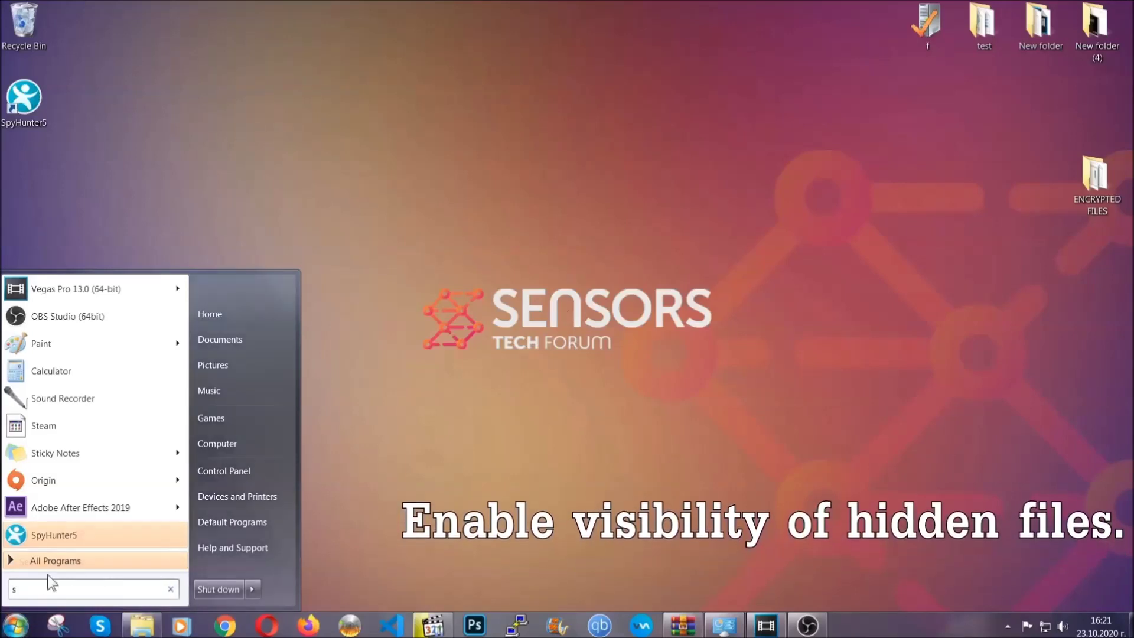
text(howh)
key(BackSpace)
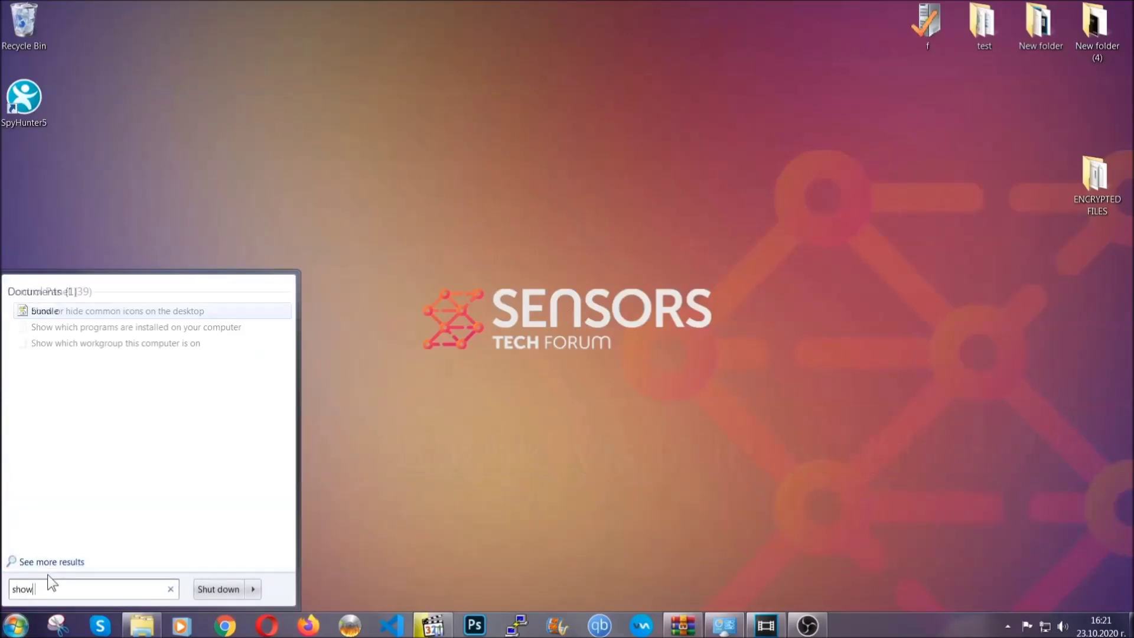
text( hidden files)
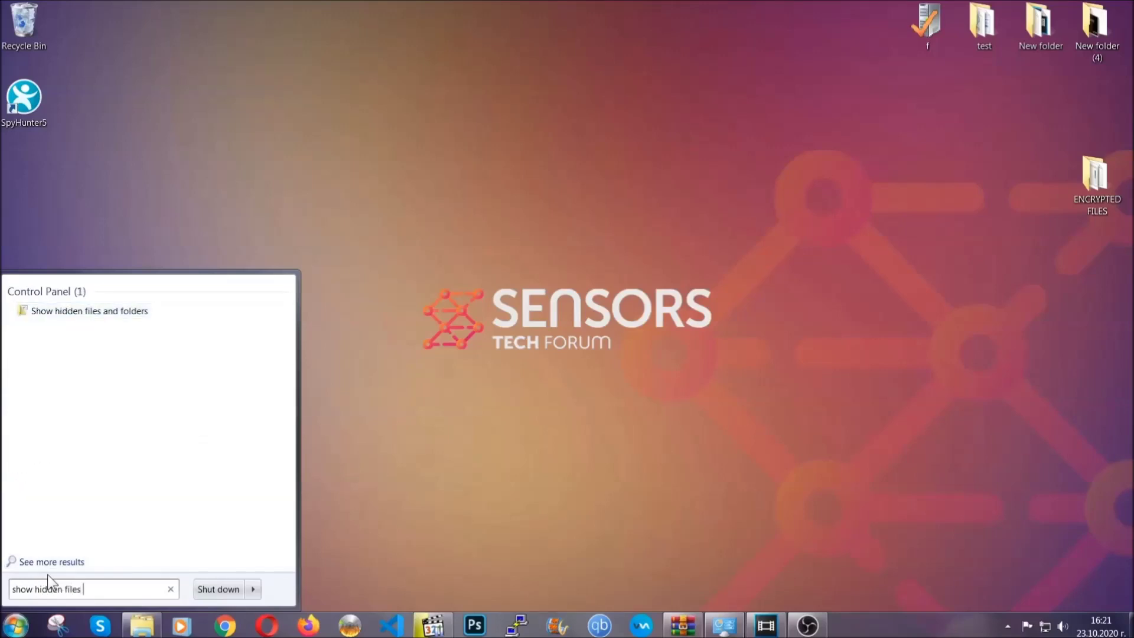
text( and folders)
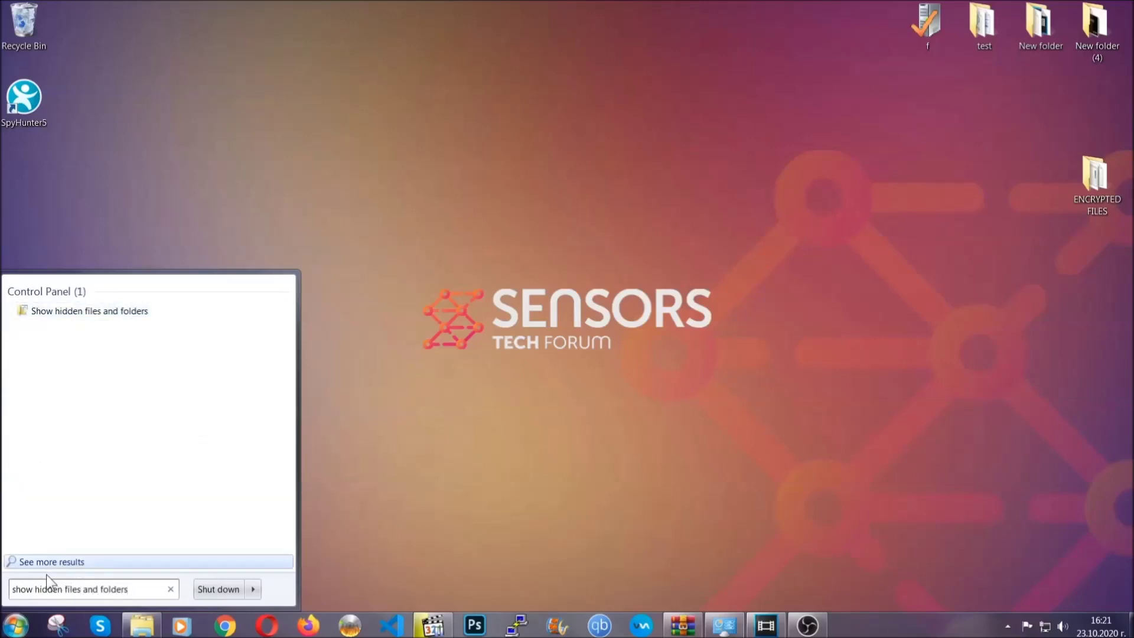
click(134, 311)
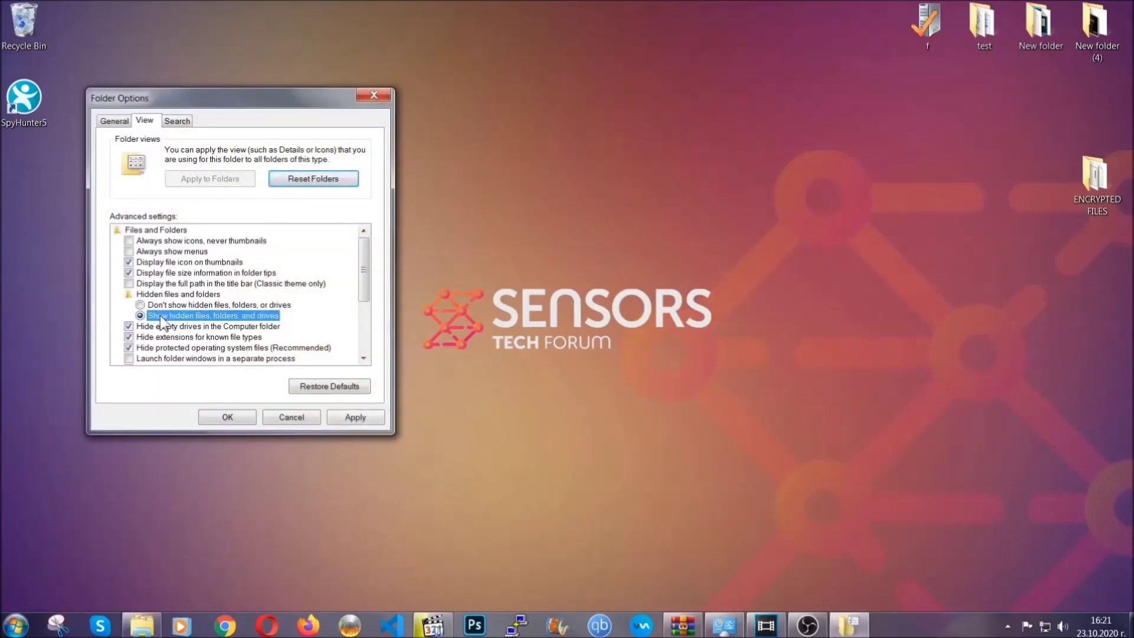
click(351, 420)
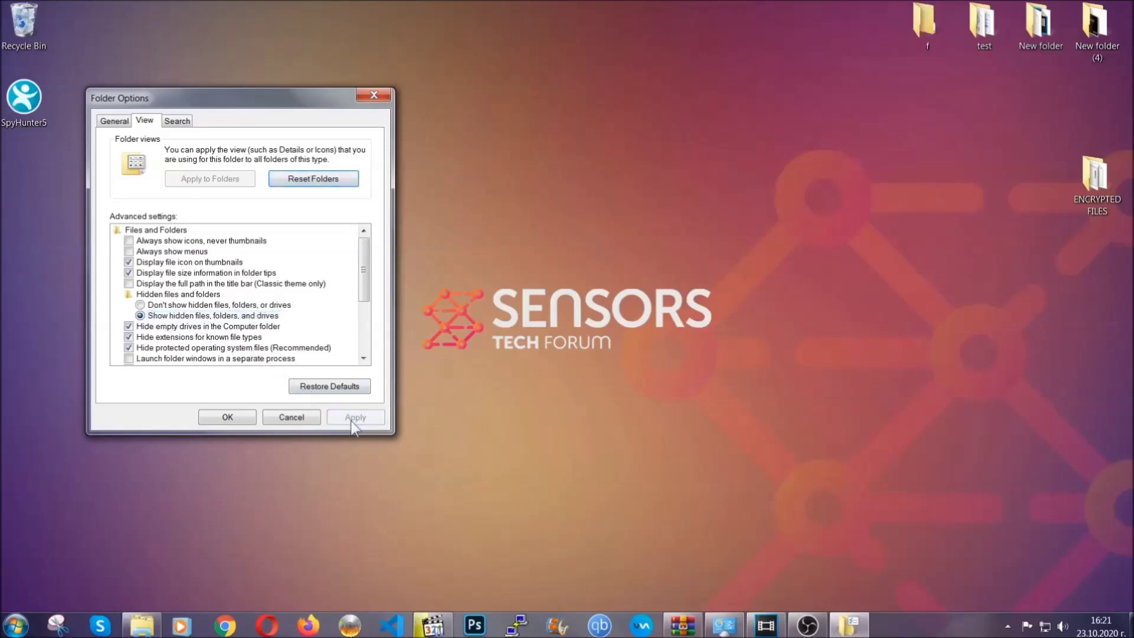
click(222, 418)
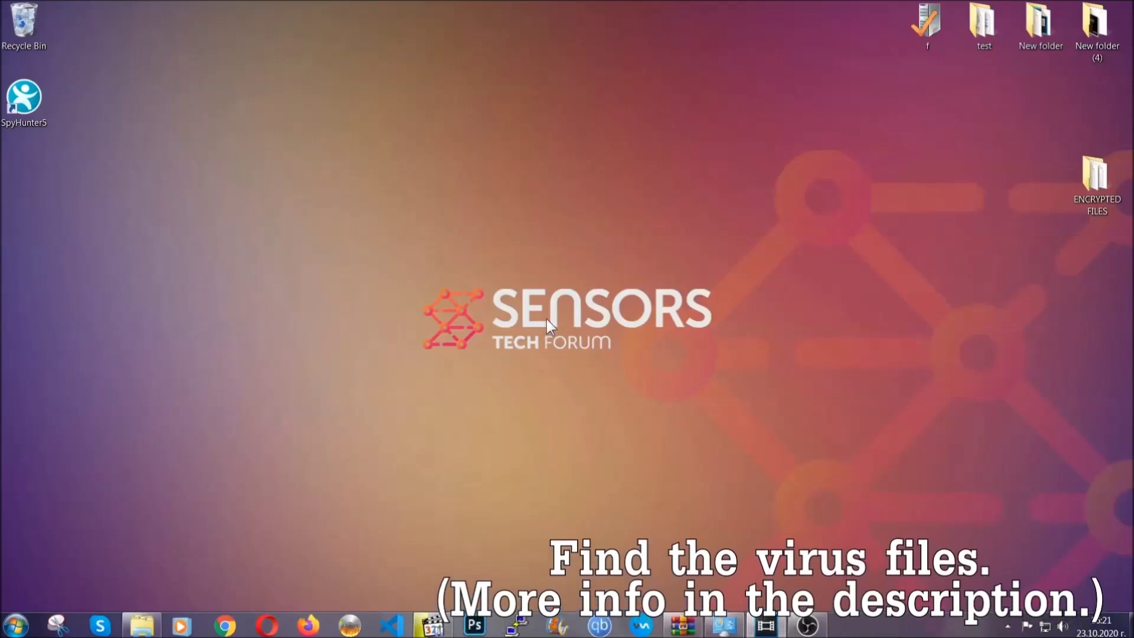
click(15, 625)
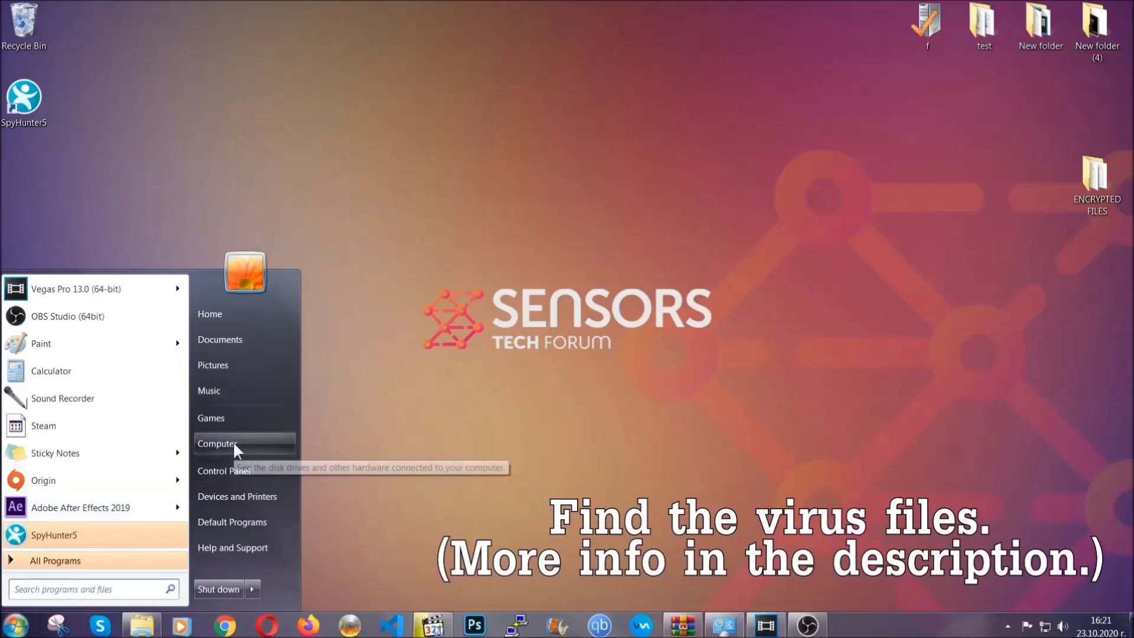
Step: Search Computer for 'fileextension:exe Example Virus Name' and recycle the found executable
click(232, 442)
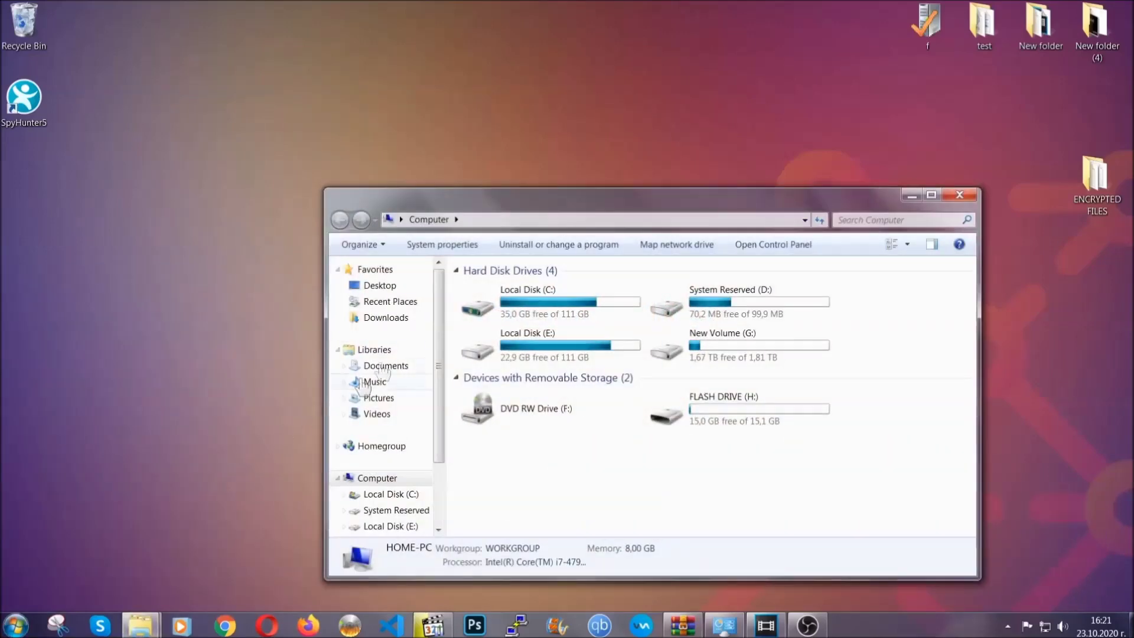
drag(617, 207, 543, 157)
text(files)
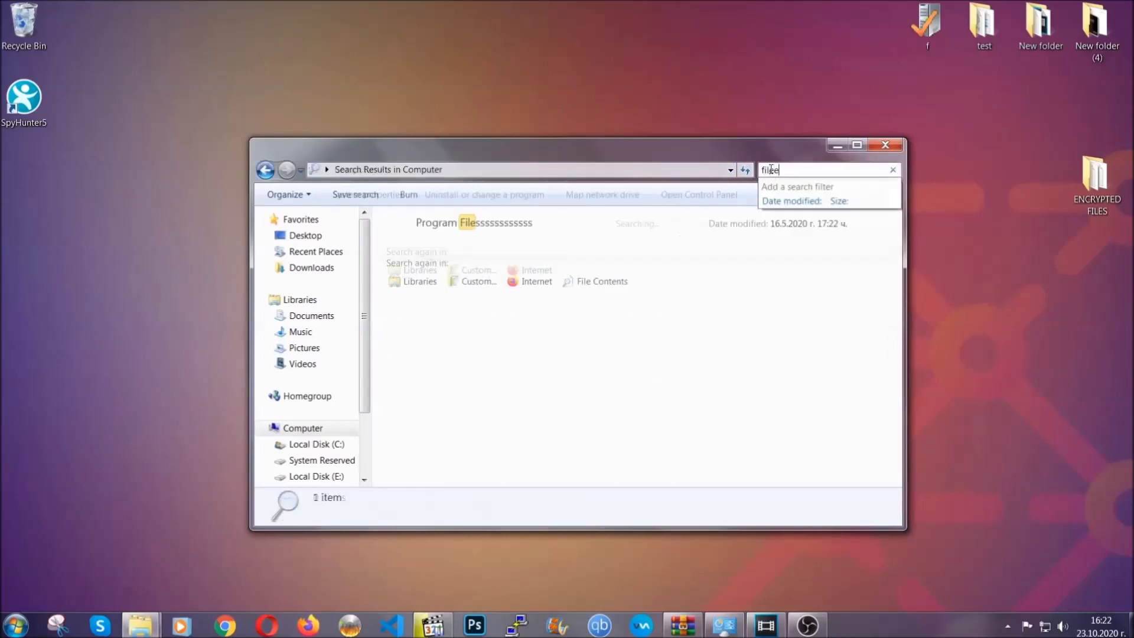
text(extension:exe )
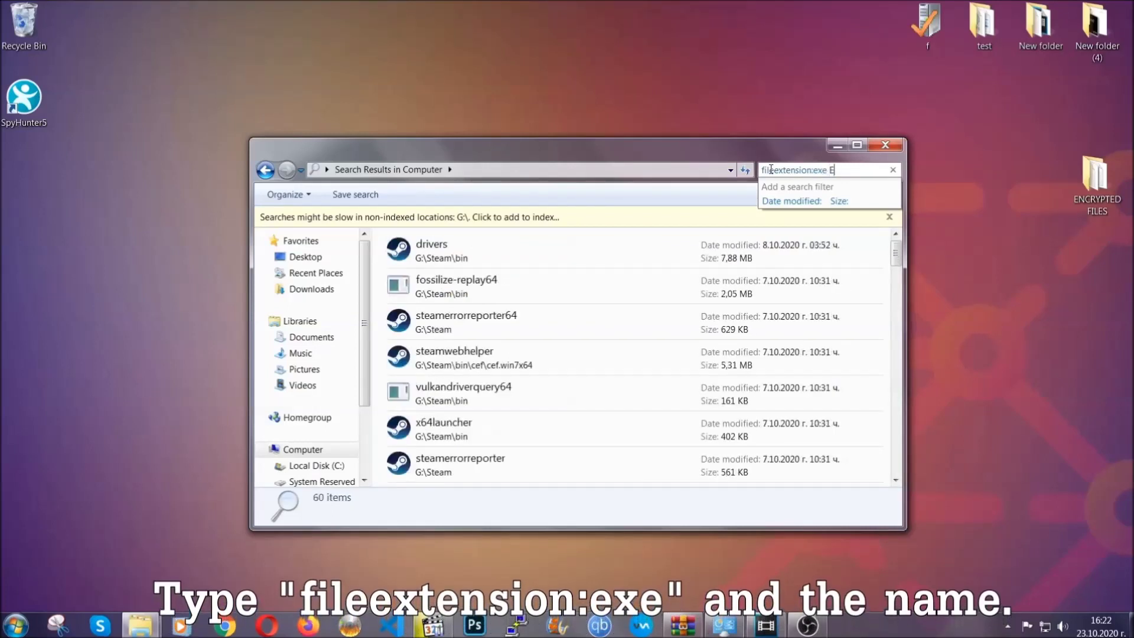
text(Example )
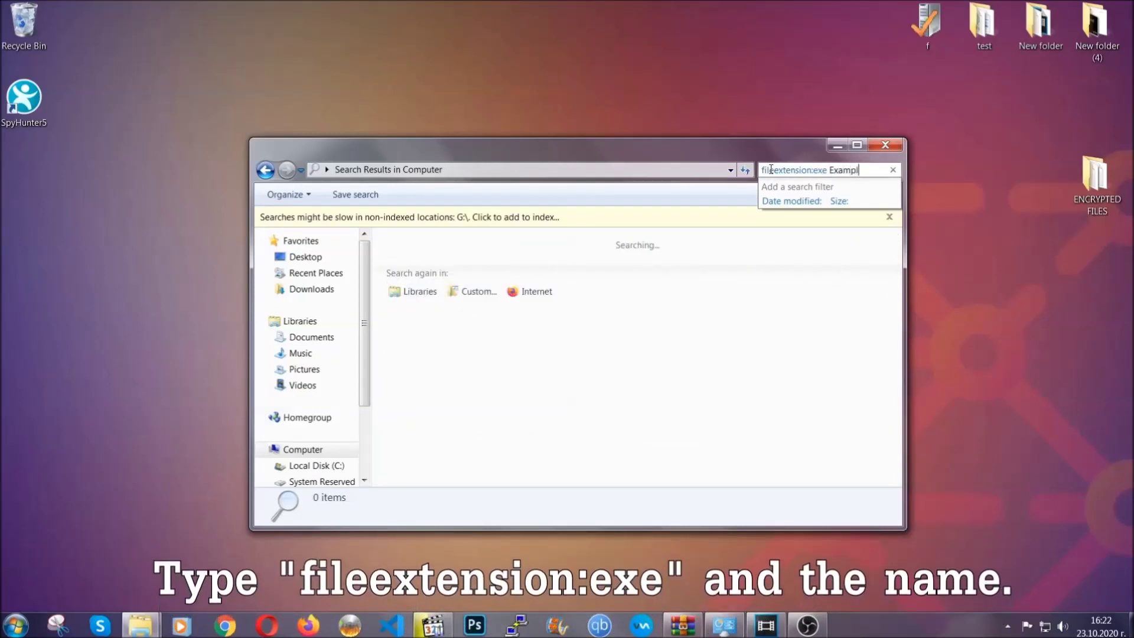
text(Virus Name)
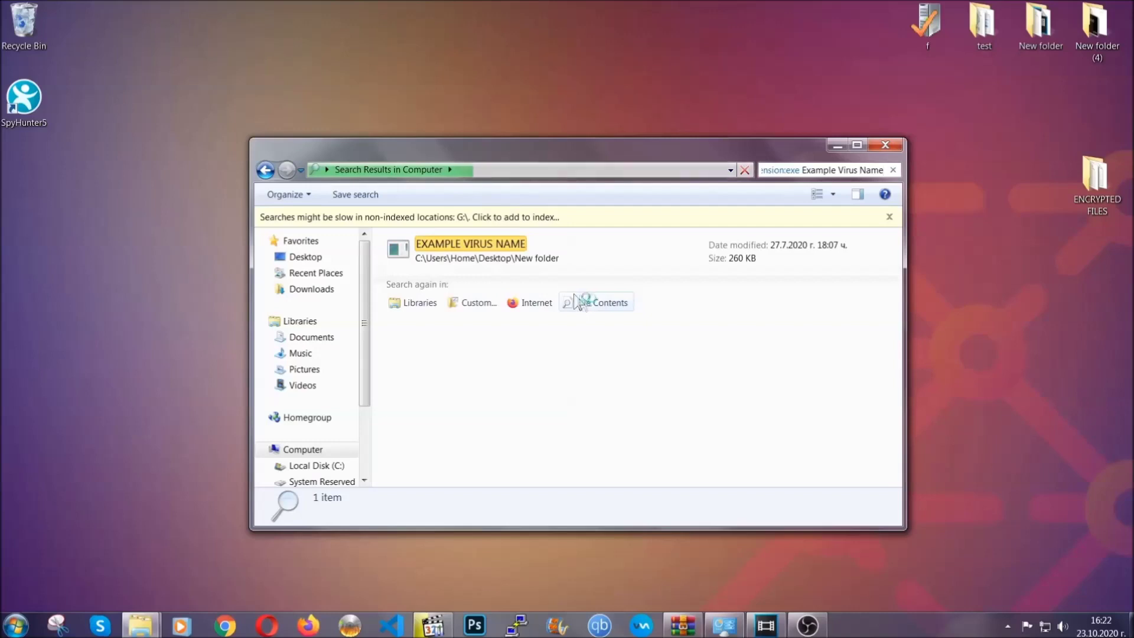
click(496, 244)
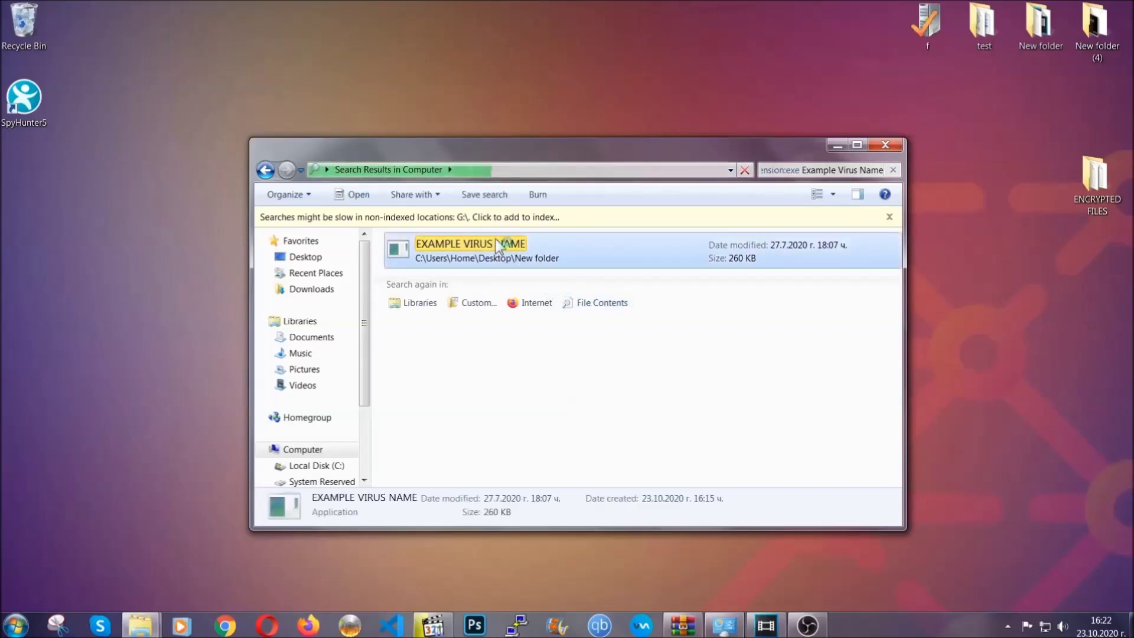
right_click(498, 245)
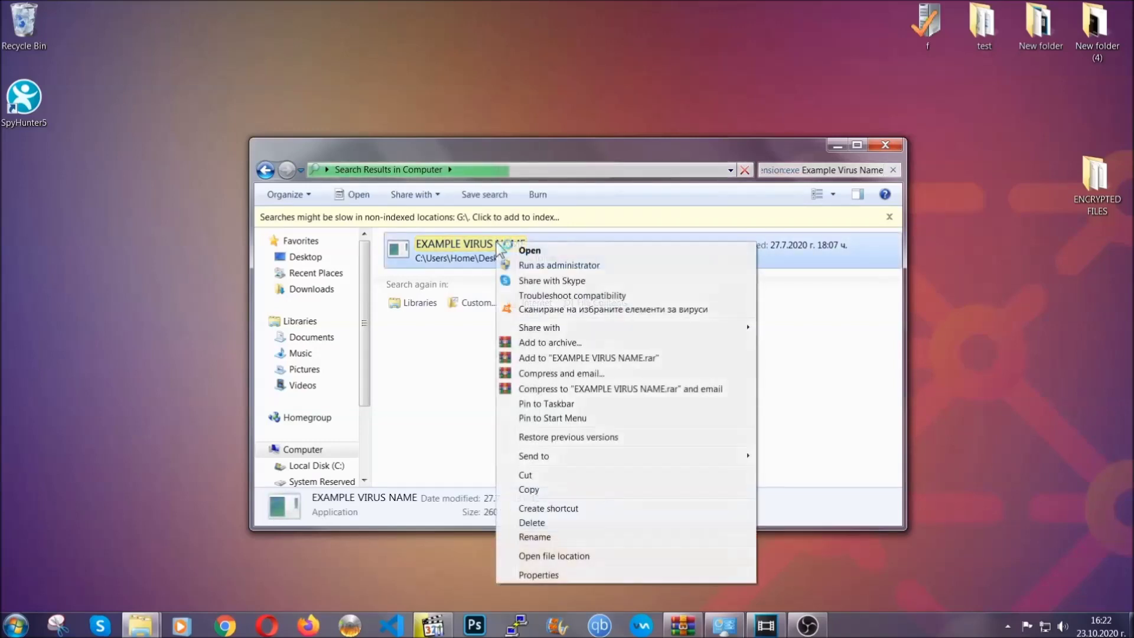
click(547, 524)
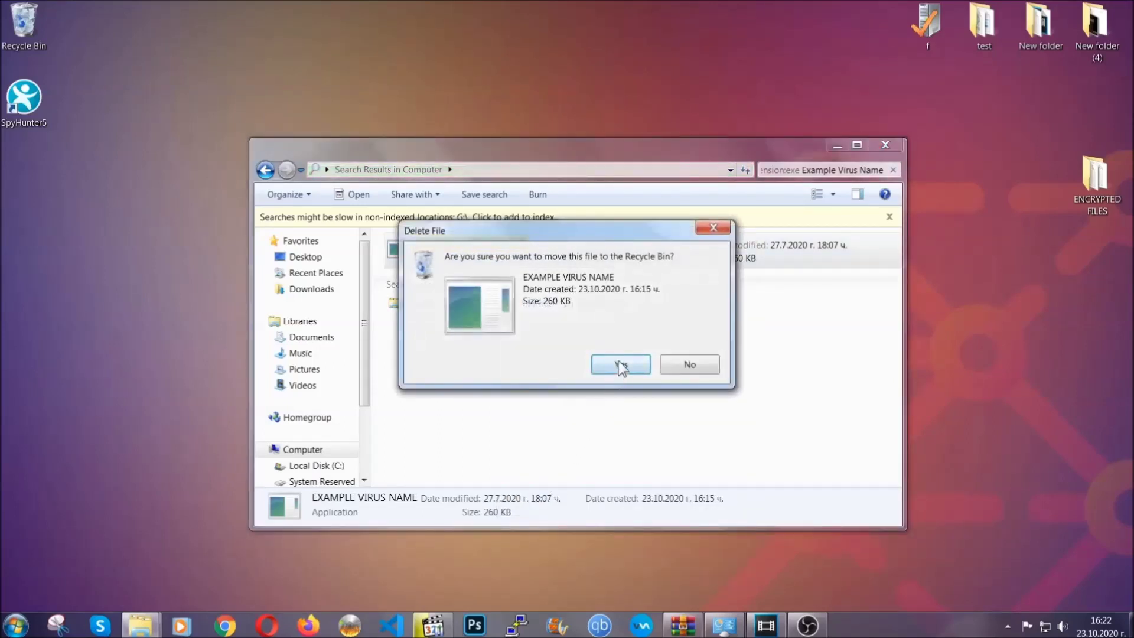
click(620, 366)
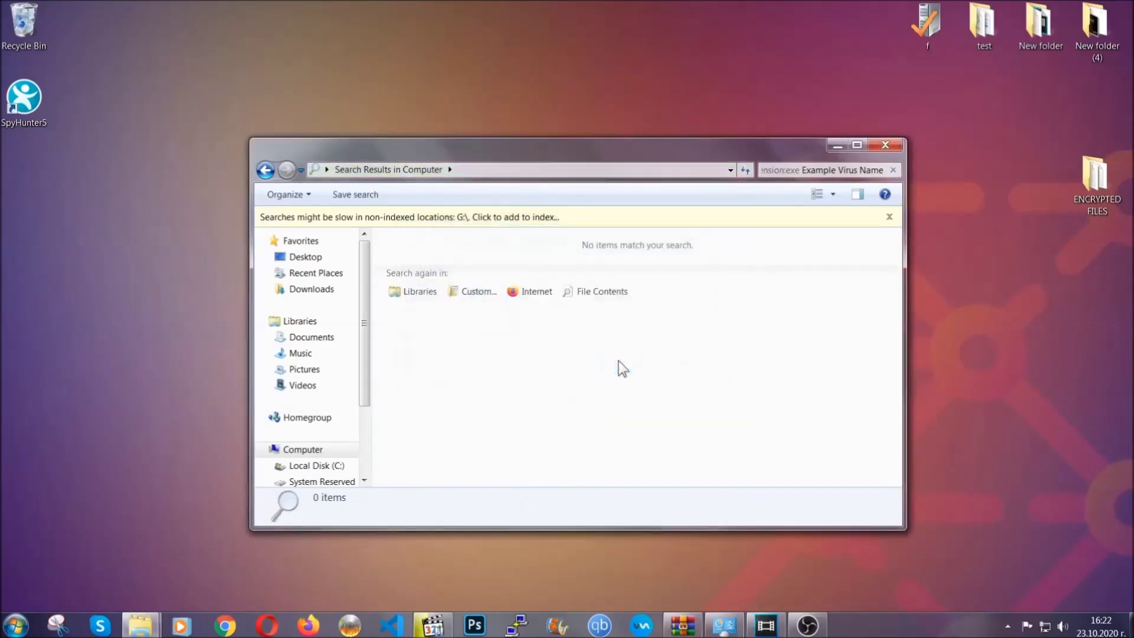
click(886, 144)
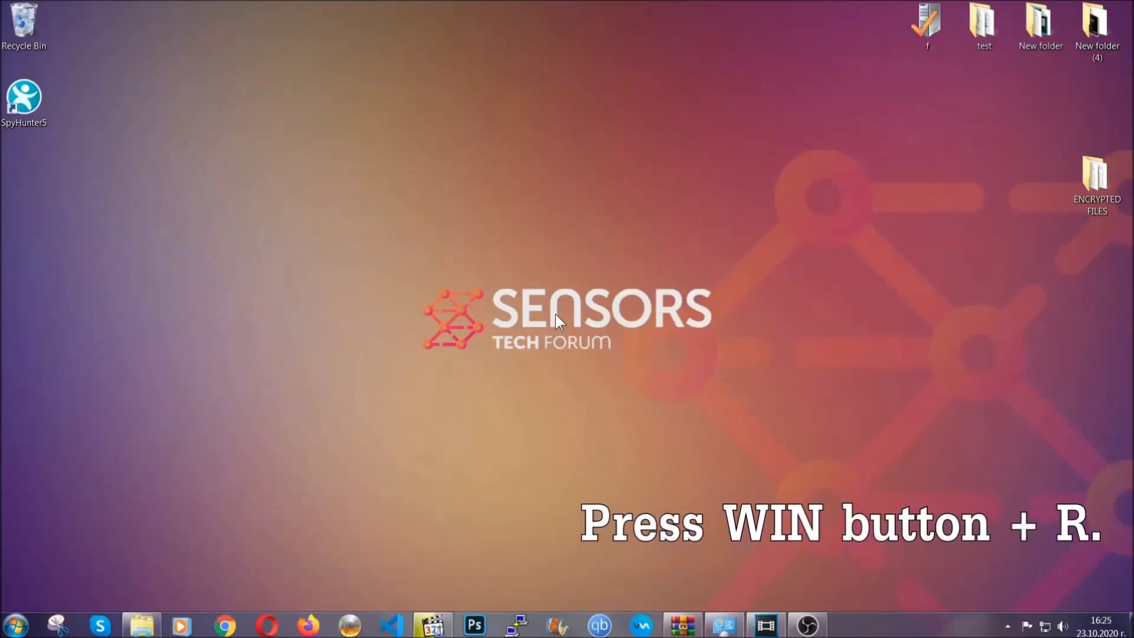
Step: Run REGEDIT from the Run dialog, replacing the old 'cmd' entry
key(super+r)
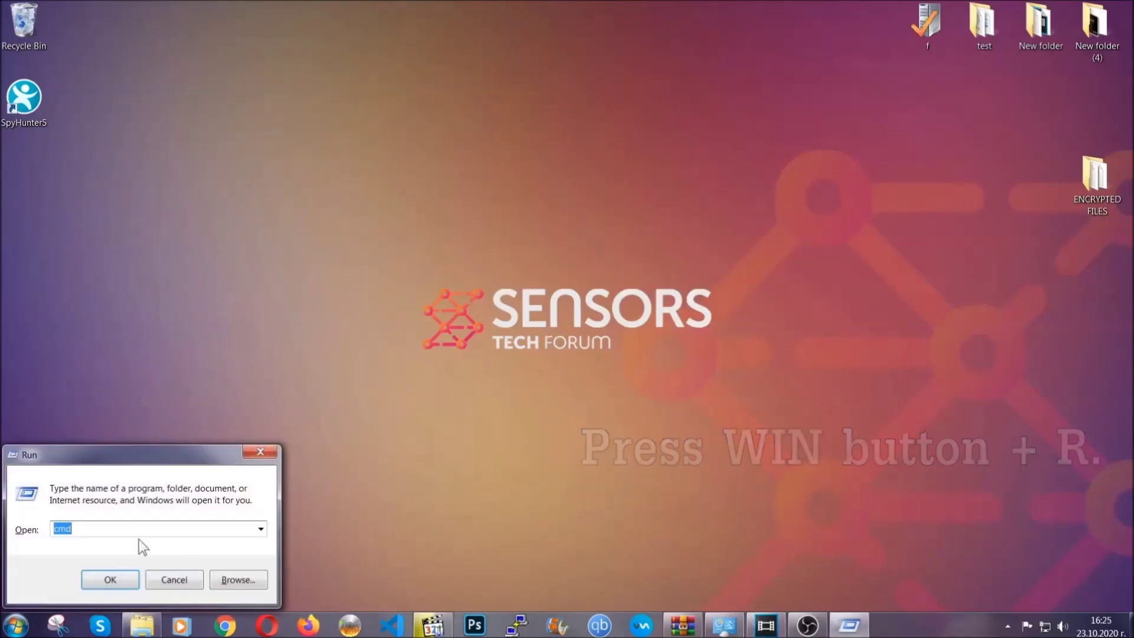
click(107, 536)
drag(107, 536, 15, 535)
text(REGEDIT)
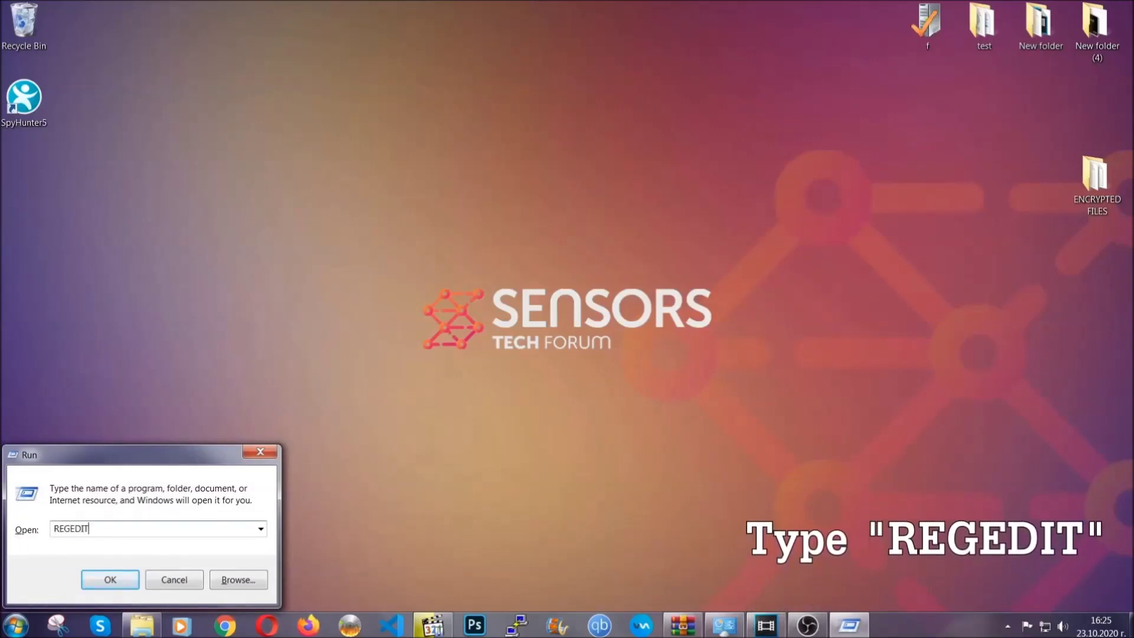
click(97, 577)
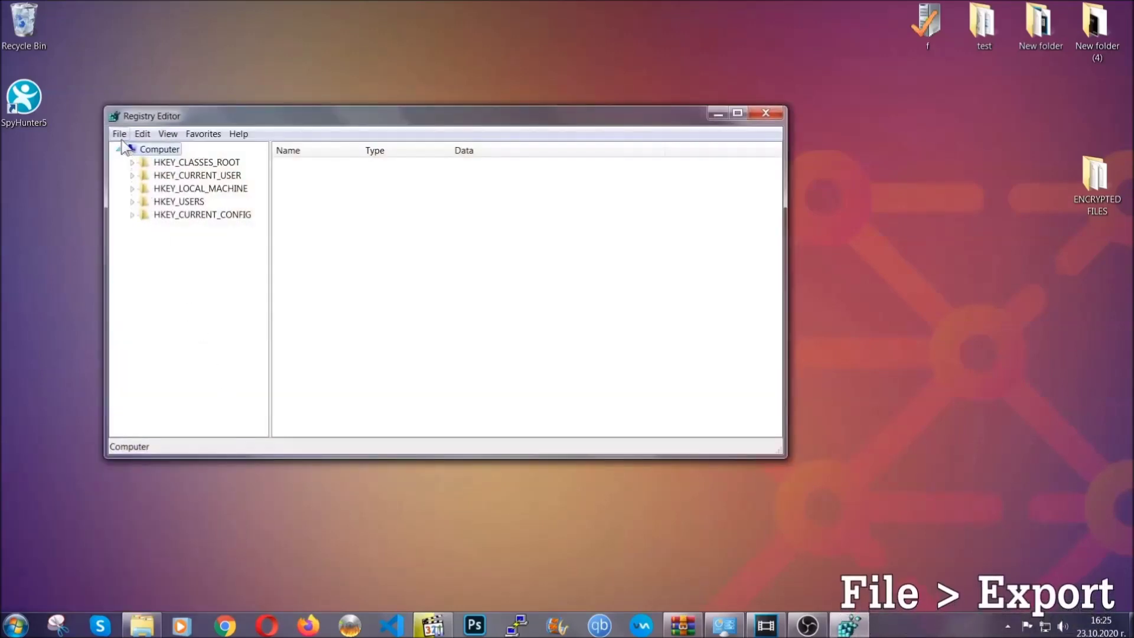
Step: Export the registry with Export range All as BACKUP.reg on the Desktop
click(120, 133)
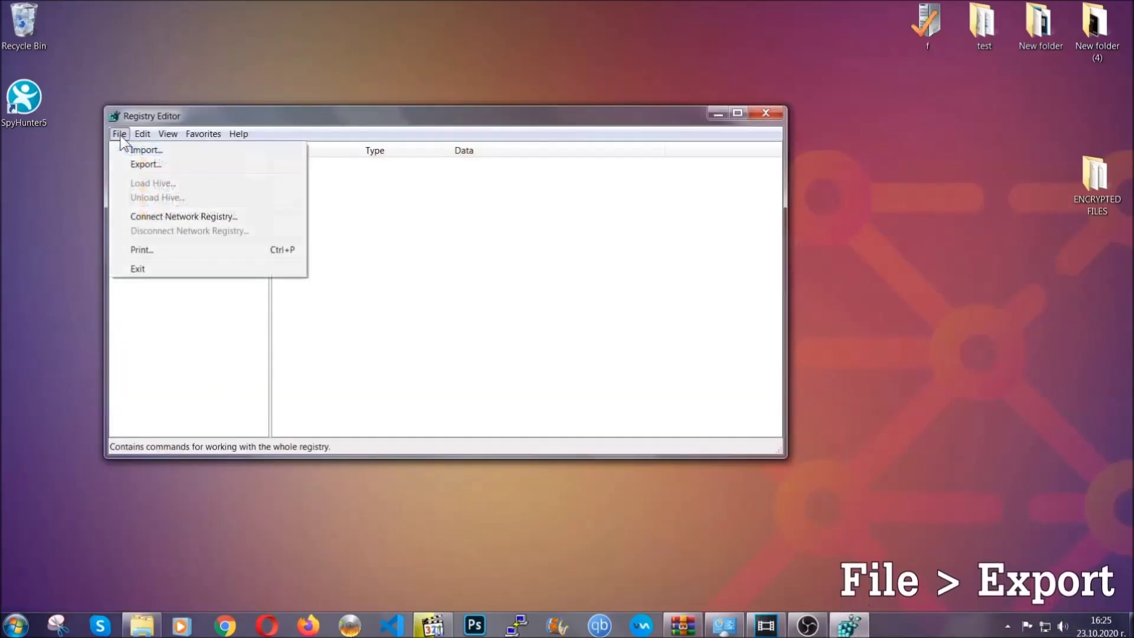
click(147, 163)
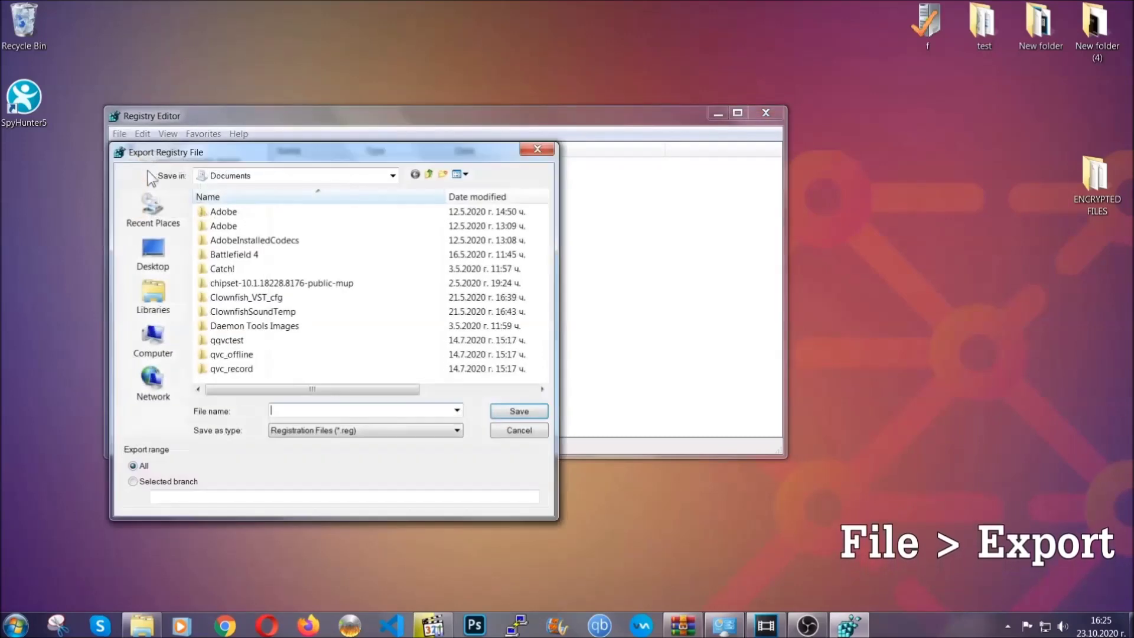
click(150, 251)
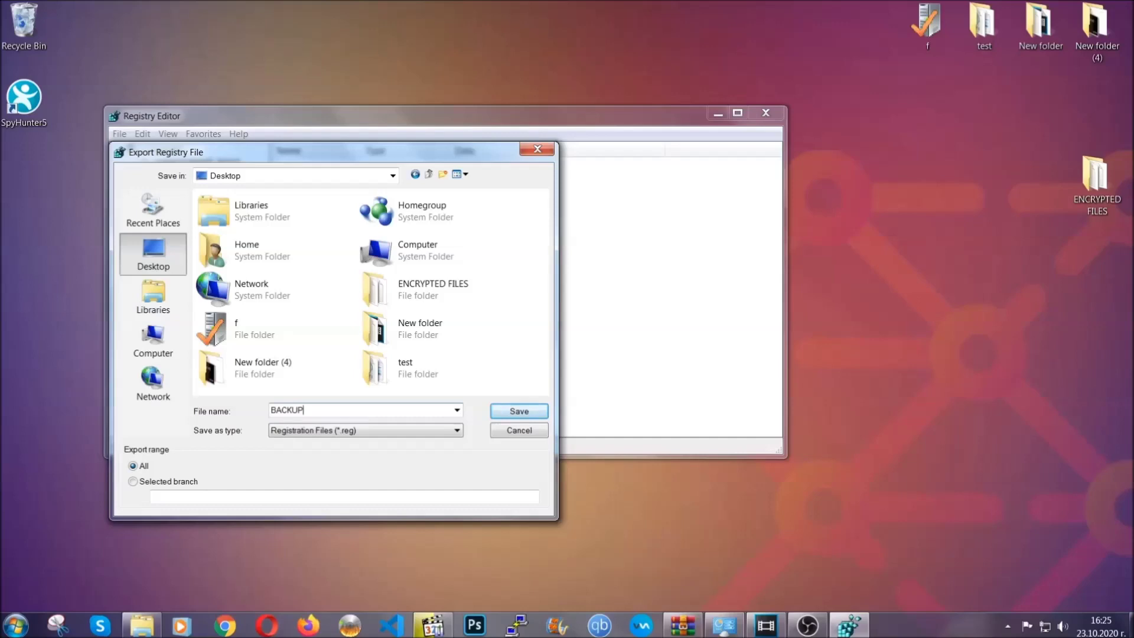
click(511, 413)
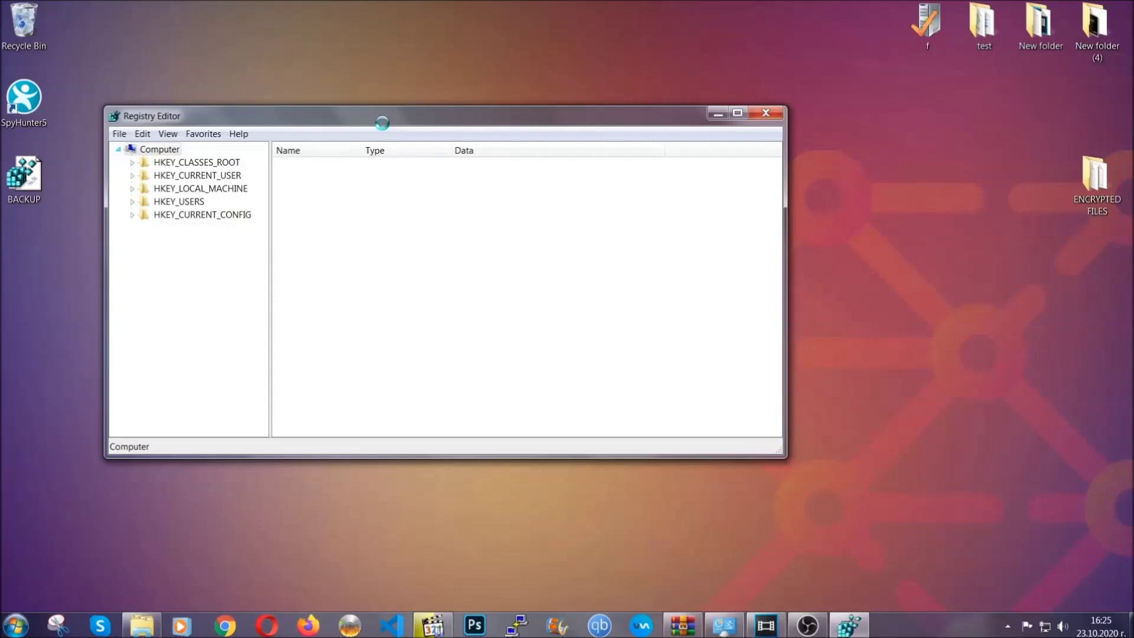
drag(382, 123, 496, 161)
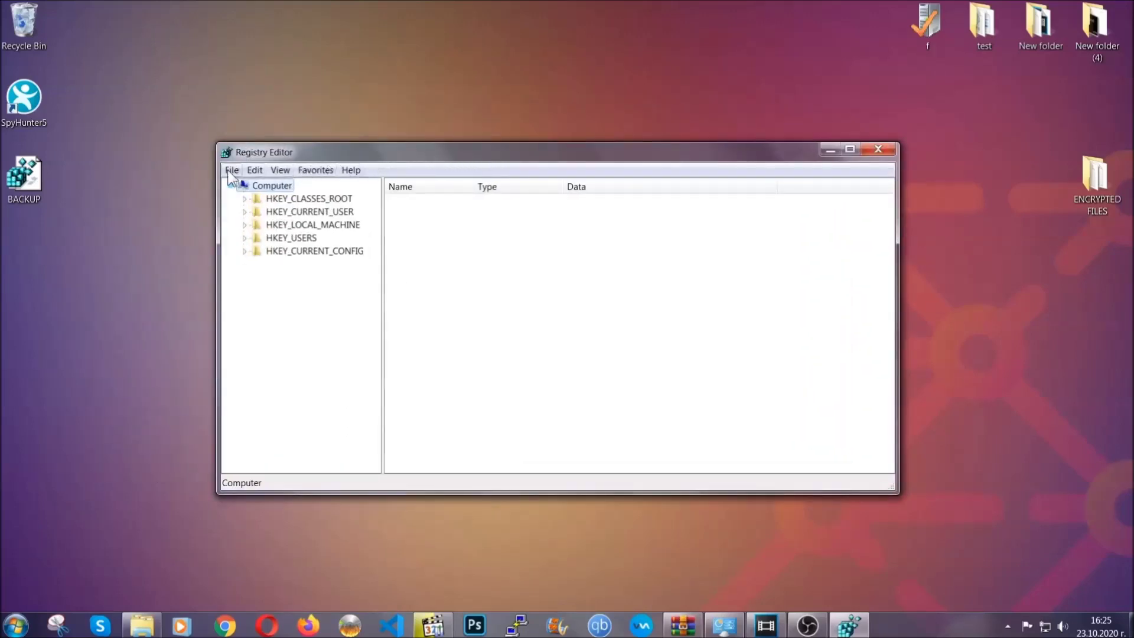
click(232, 170)
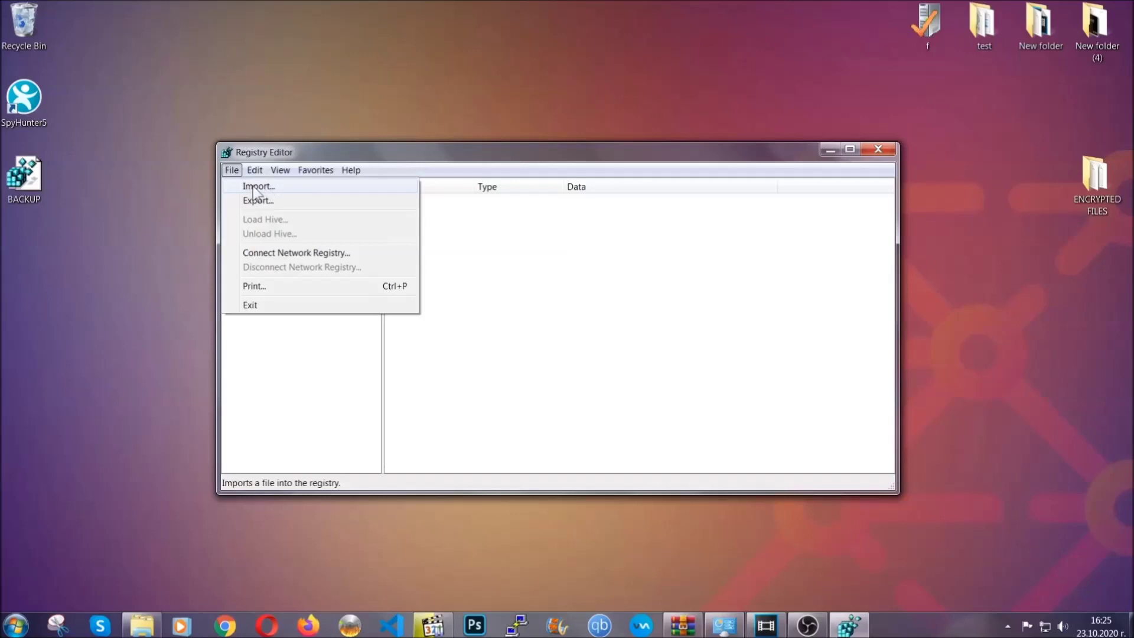
click(234, 171)
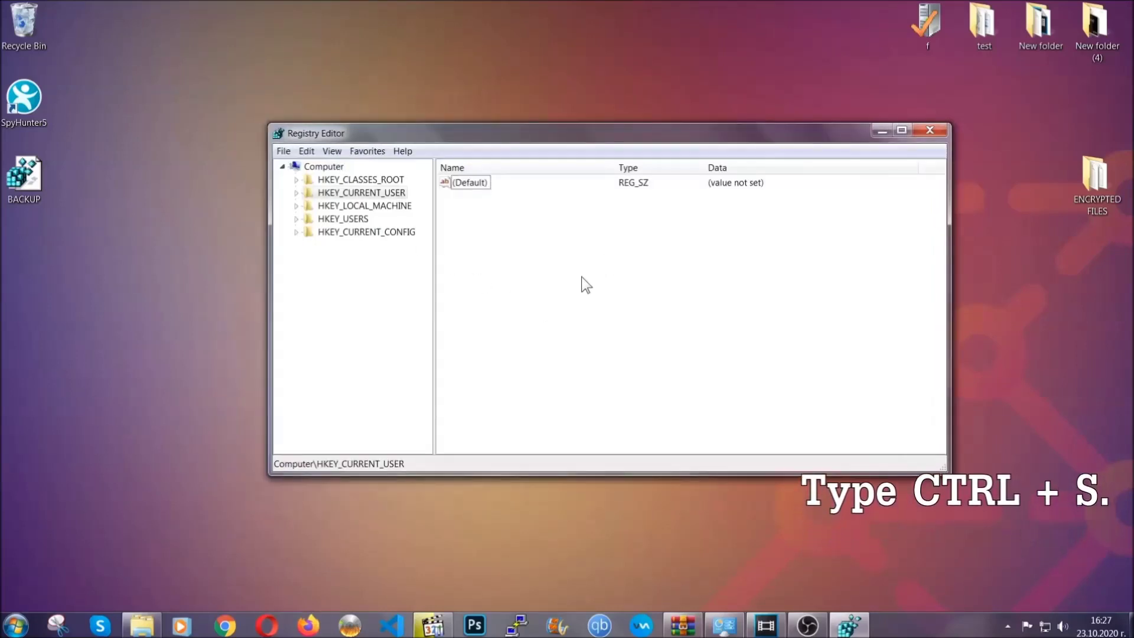
Step: Search the registry for RunOnce, then open the CurrentVersion Run key showing THE VIRUS
key(ctrl+f)
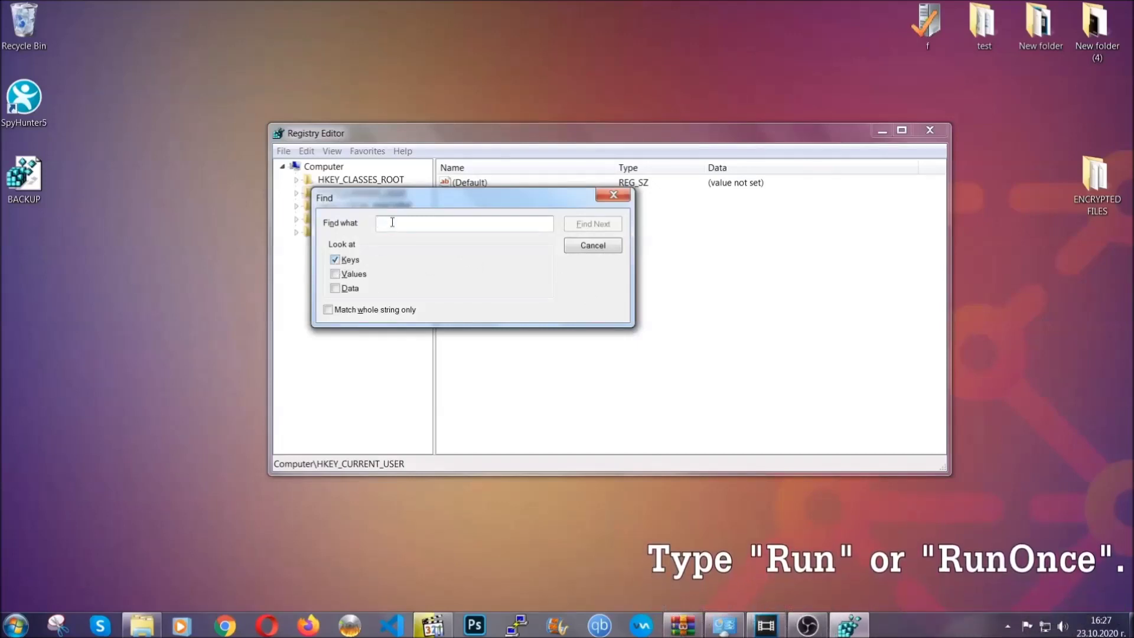
text(RunO)
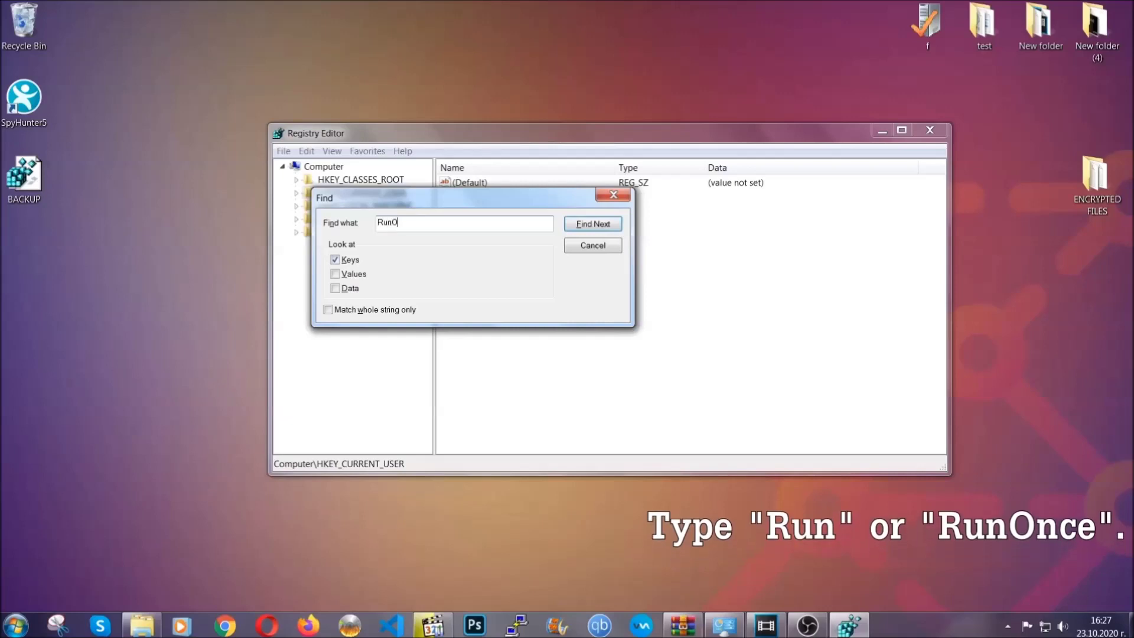
text(nce)
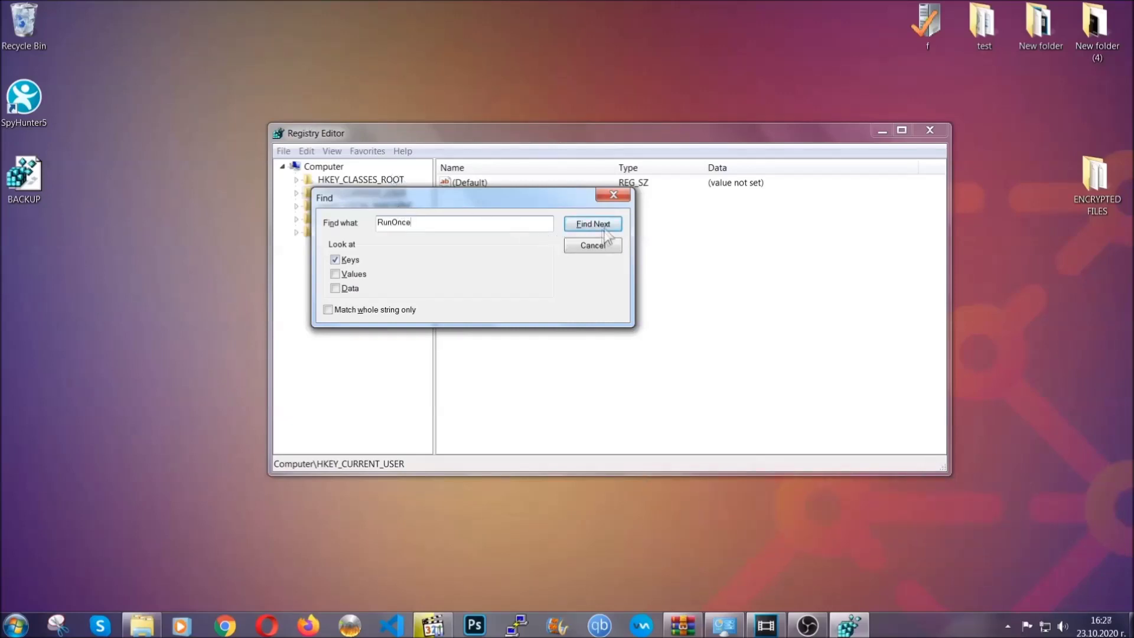
click(593, 224)
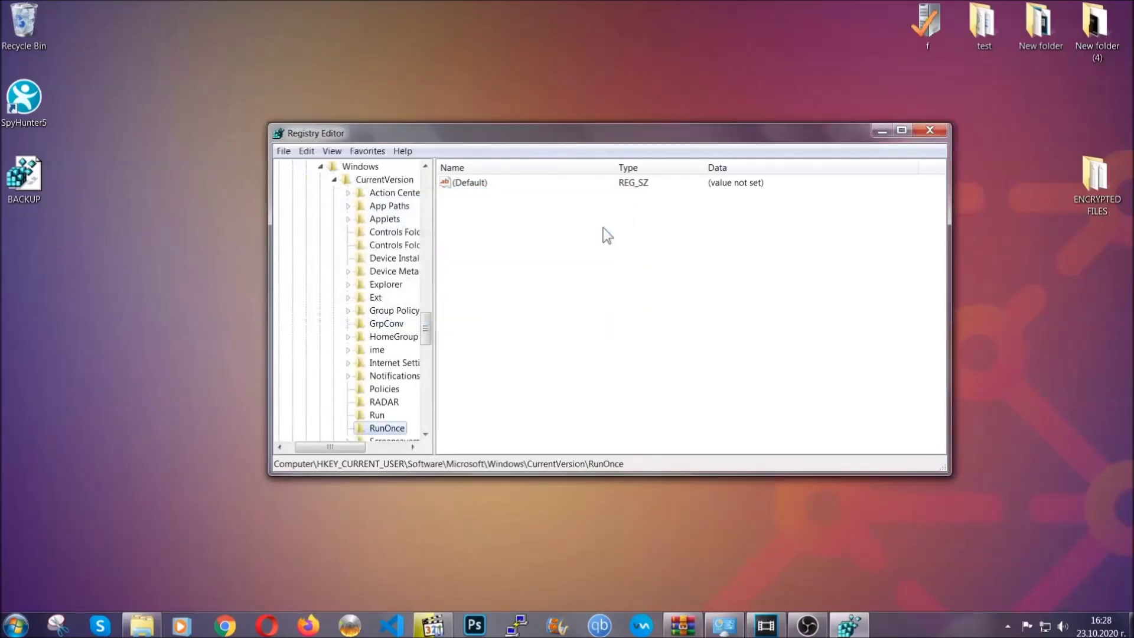
drag(431, 322, 426, 339)
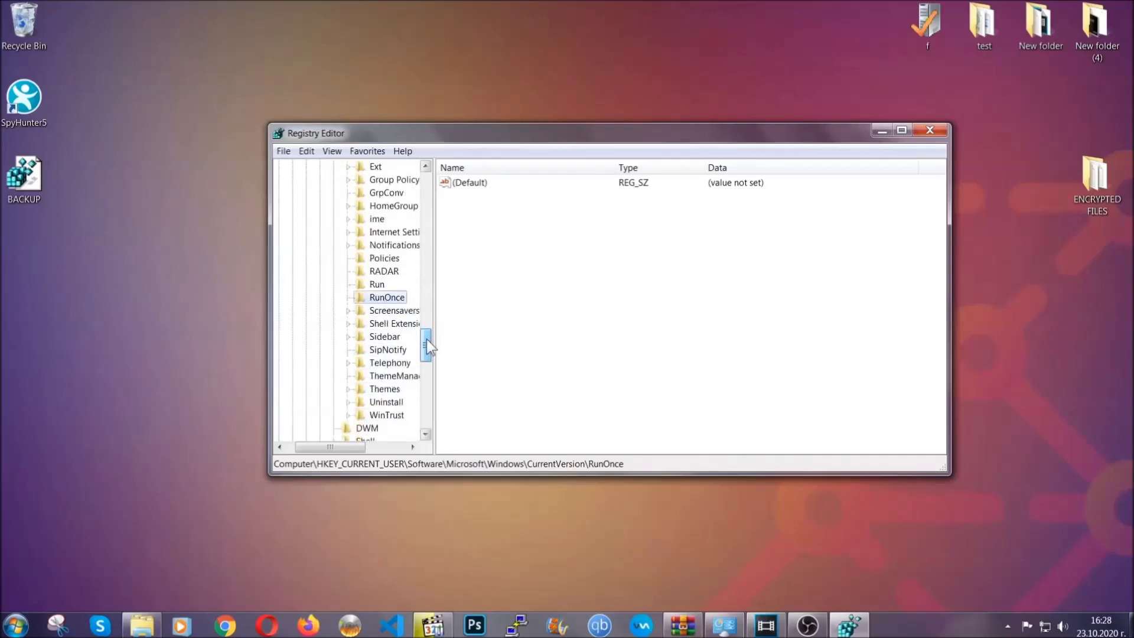
click(376, 284)
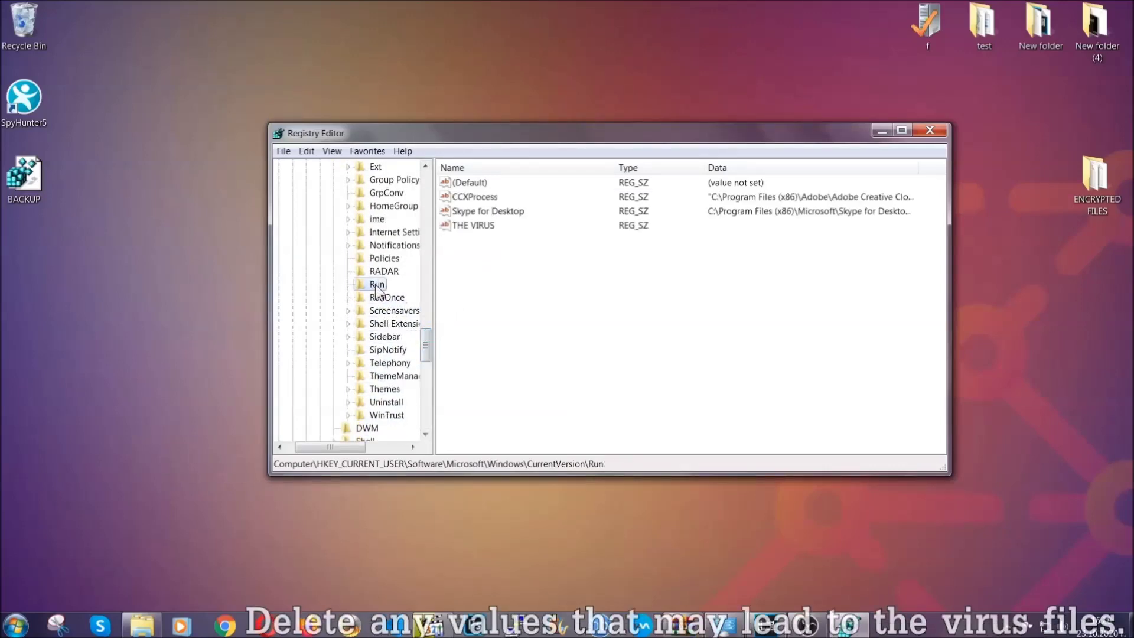
Step: Delete the THE VIRUS value from the Run key, confirming the value deletion
click(466, 226)
right_click(466, 227)
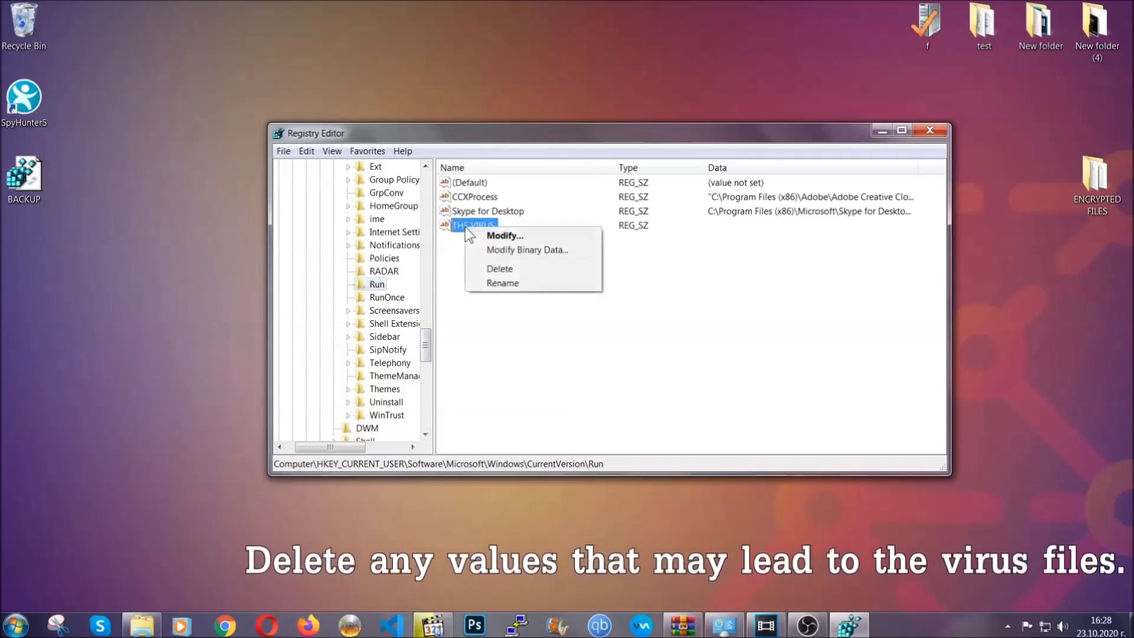
click(490, 270)
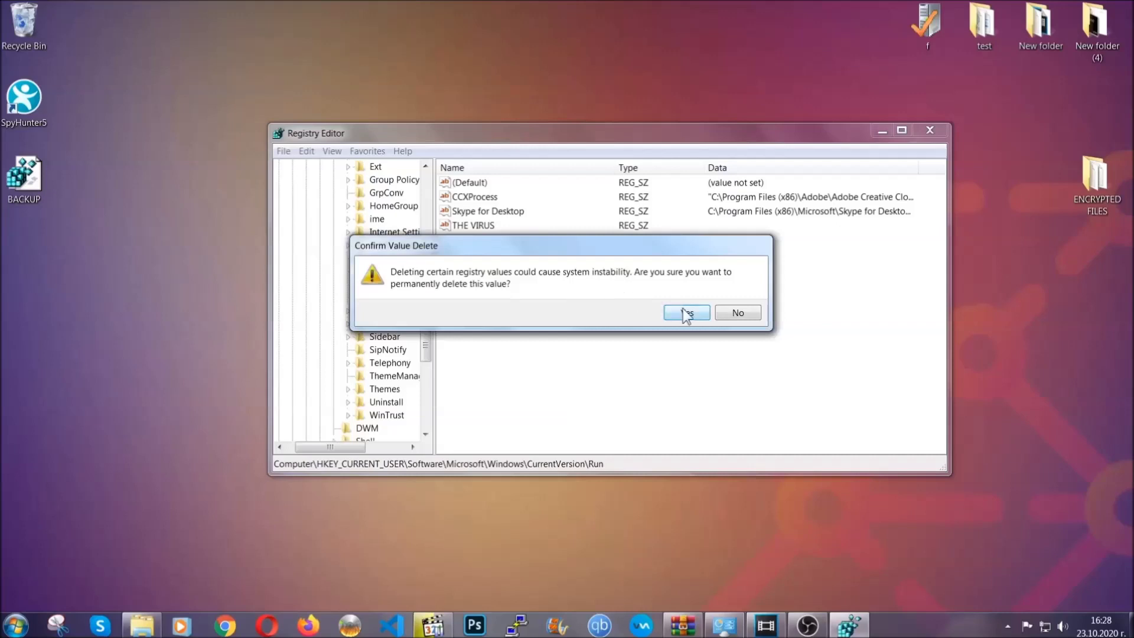
click(687, 315)
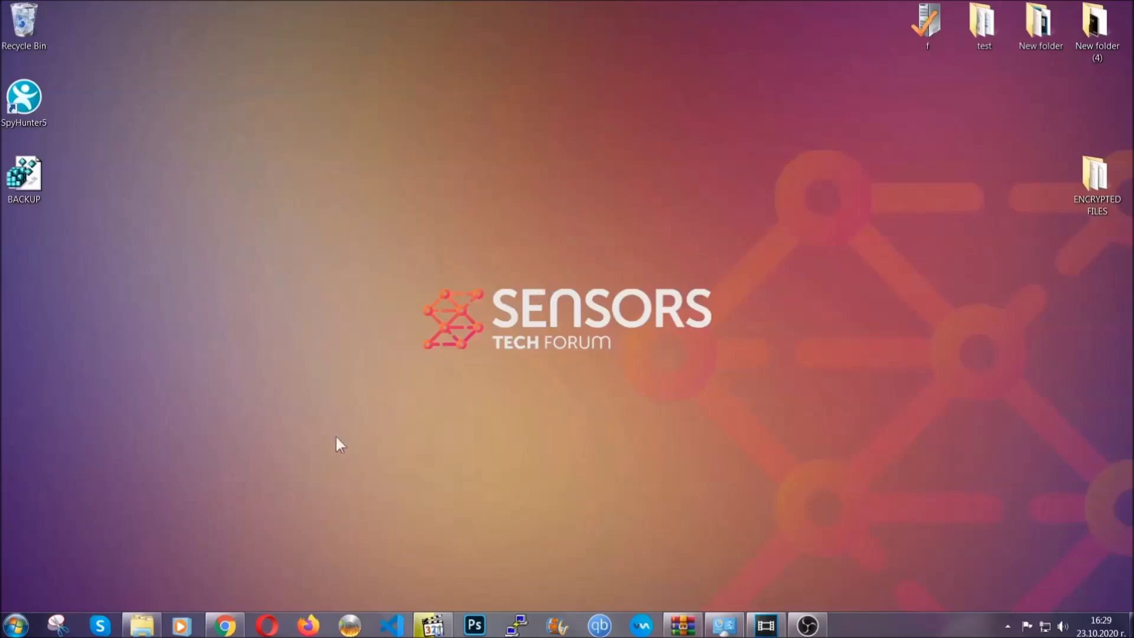
Step: Bring up the SensorsTechForum ransomware file-restore article in Chrome and expand its Method 2 Windows Backup section
click(226, 626)
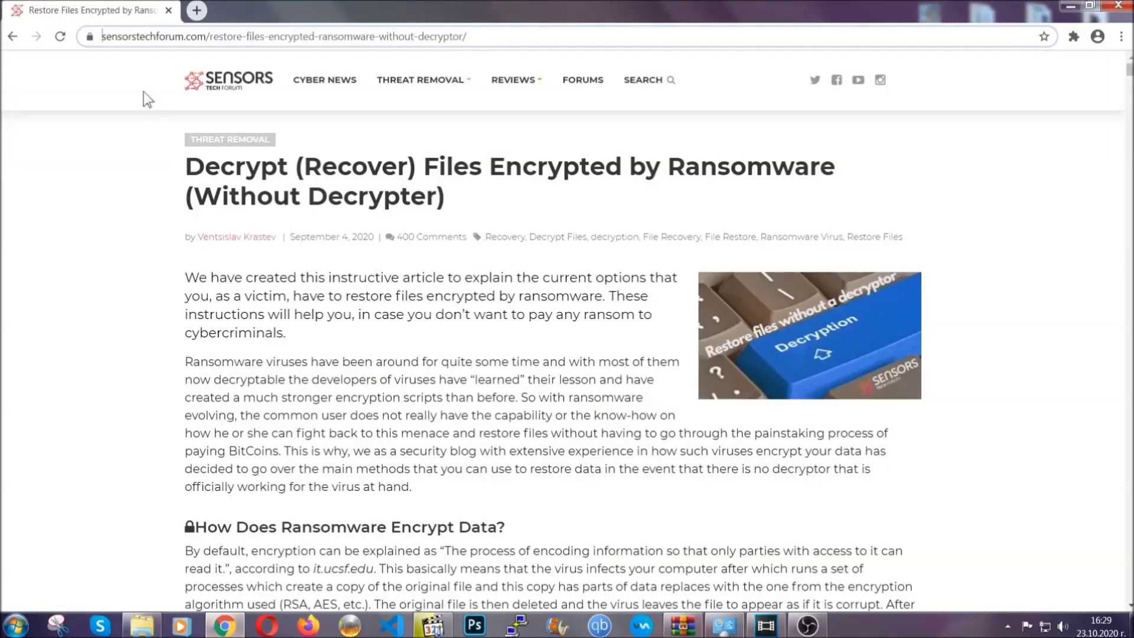
drag(102, 37, 510, 41)
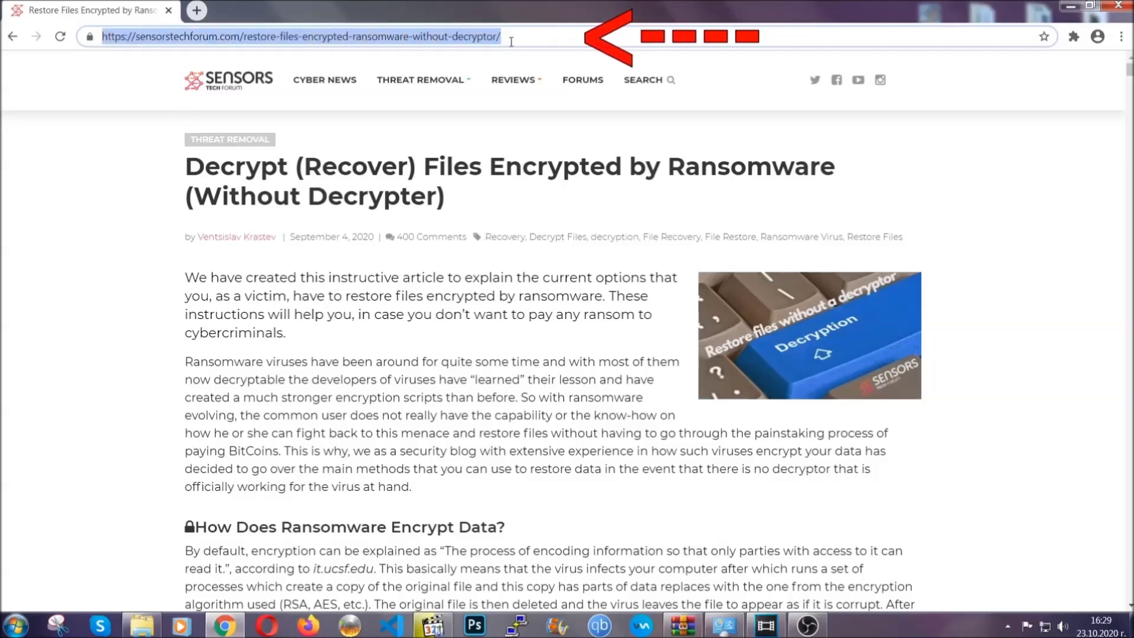
mouse_move(514, 80)
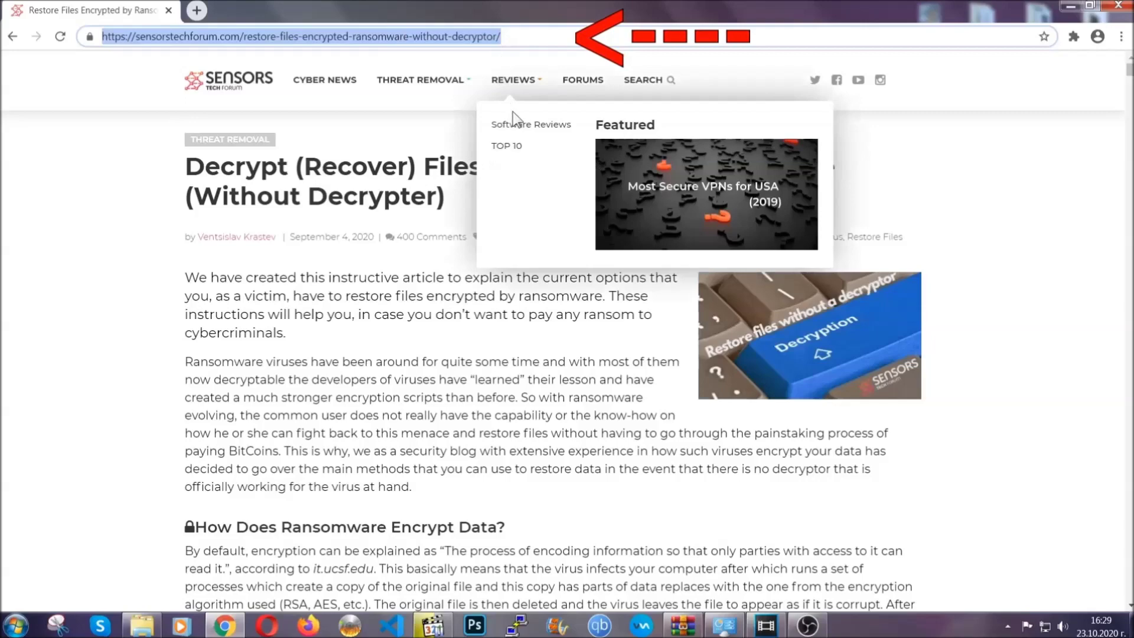
scroll(584, 322, down, 3)
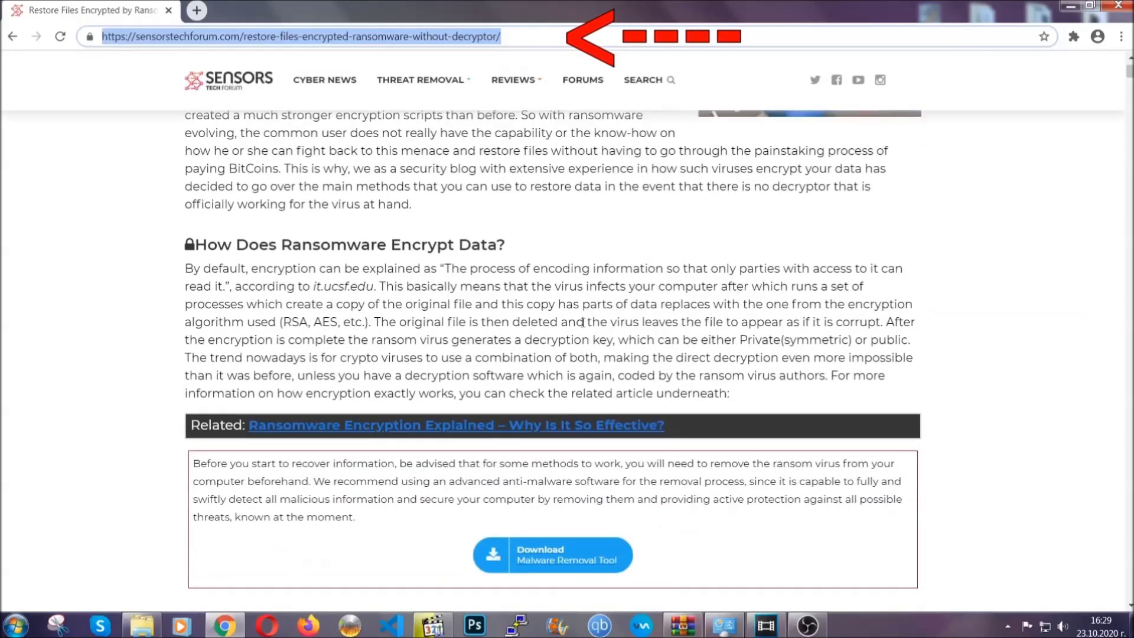
scroll(585, 321, down, 1)
scroll(584, 322, down, 2)
scroll(584, 324, down, 2)
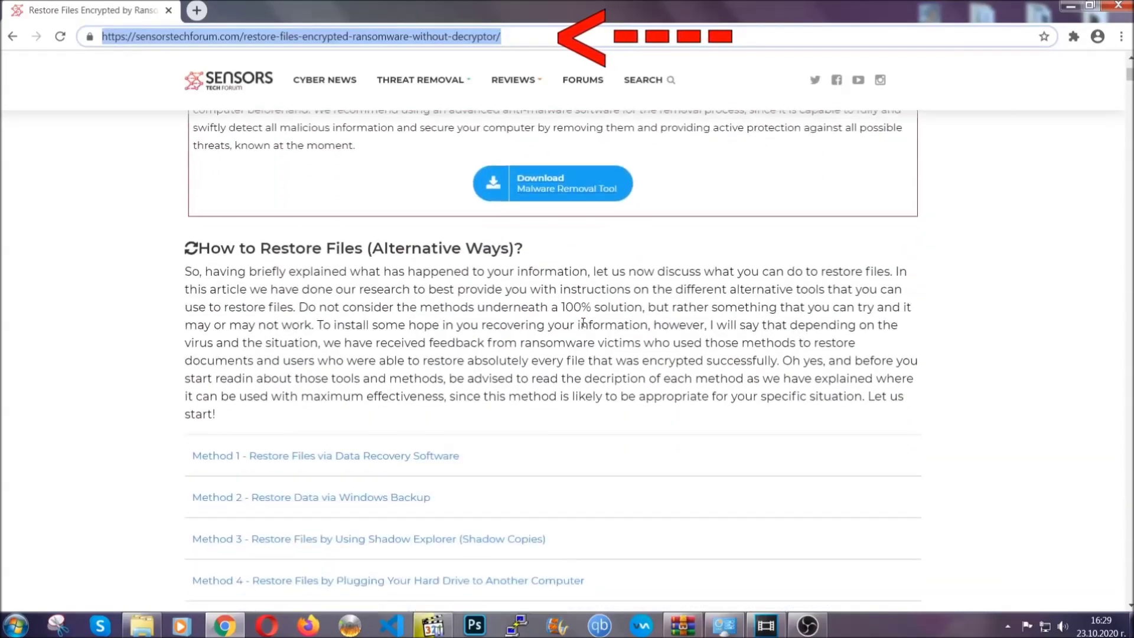
scroll(583, 325, down, 1)
scroll(585, 327, down, 2)
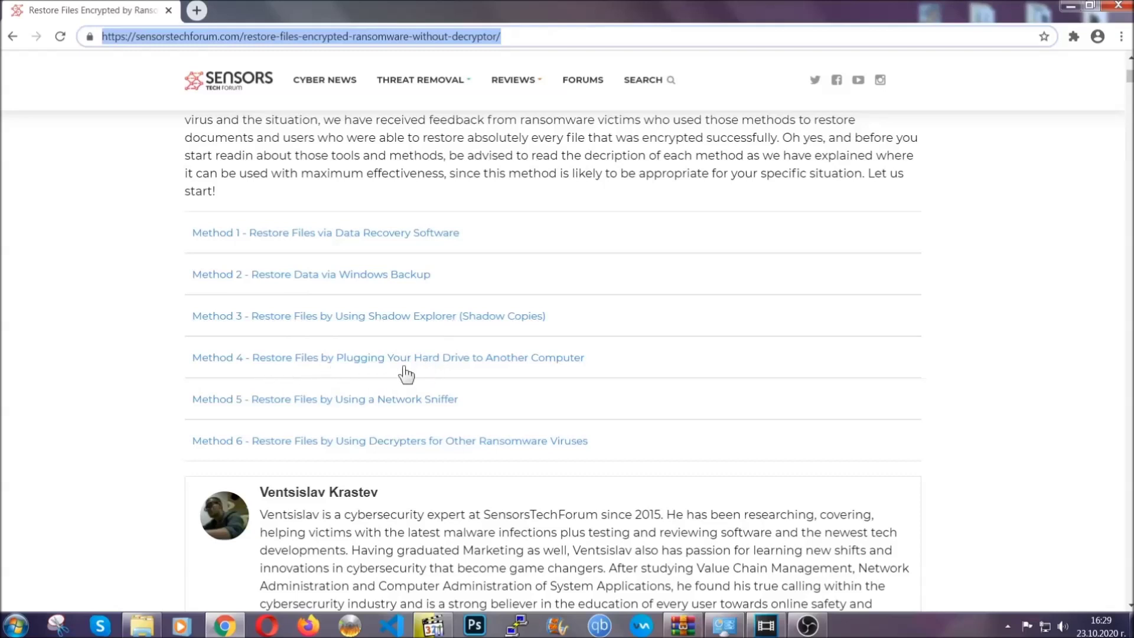
click(354, 273)
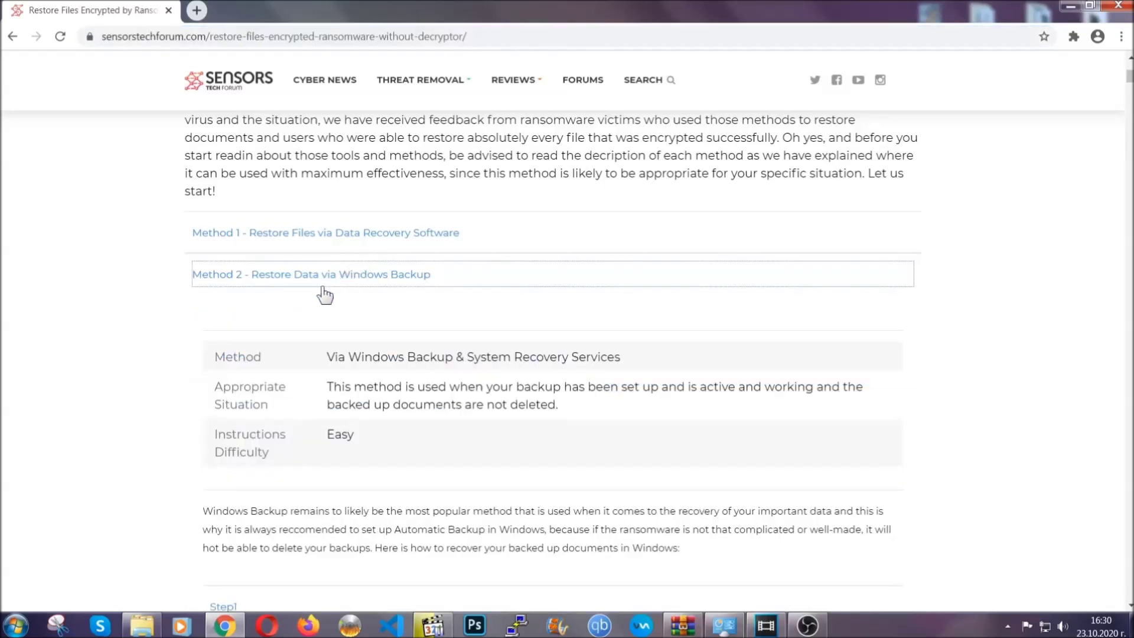
Step: Expand the Step1, Step2 and Step3 instructions under Method 2, then minimise Chrome
drag(339, 338, 399, 441)
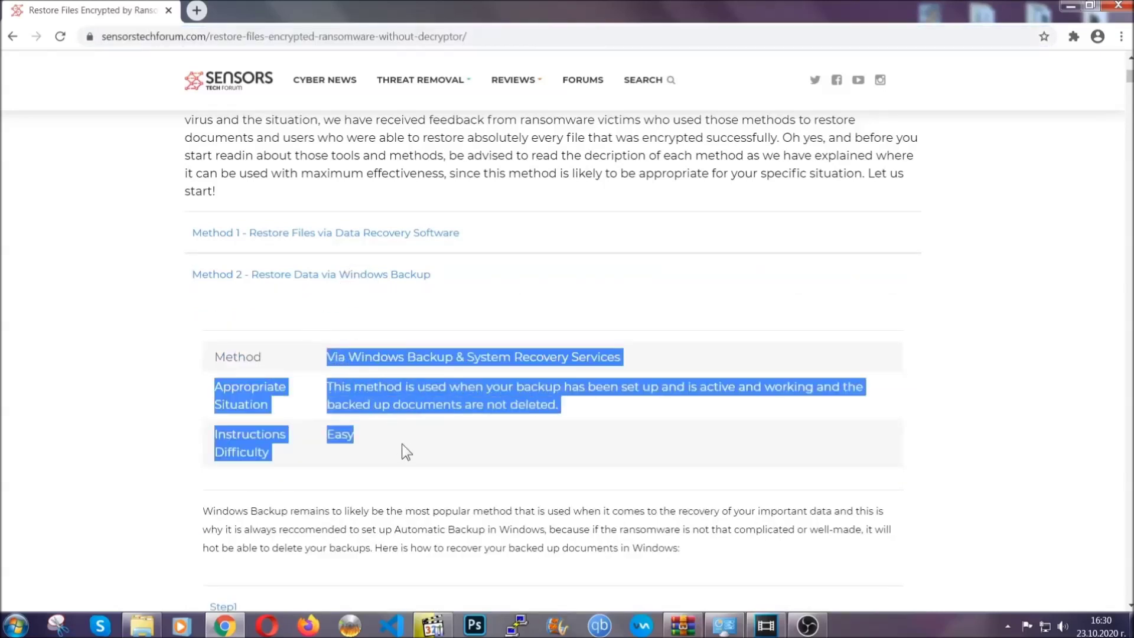
click(402, 444)
scroll(404, 441, down, 3)
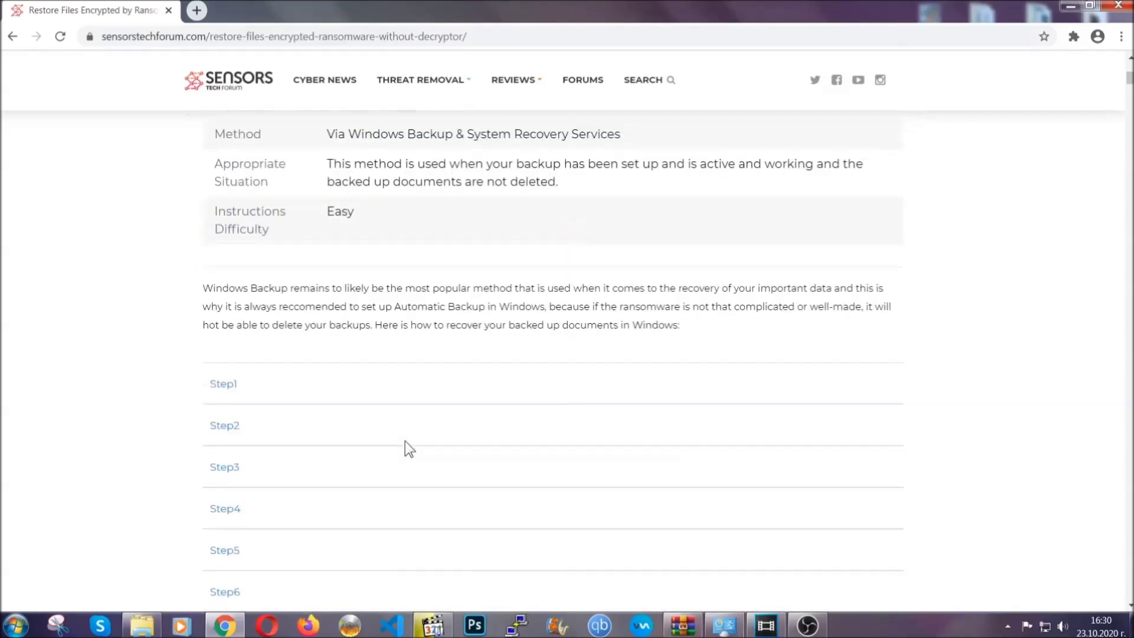
scroll(405, 440, down, 1)
click(232, 310)
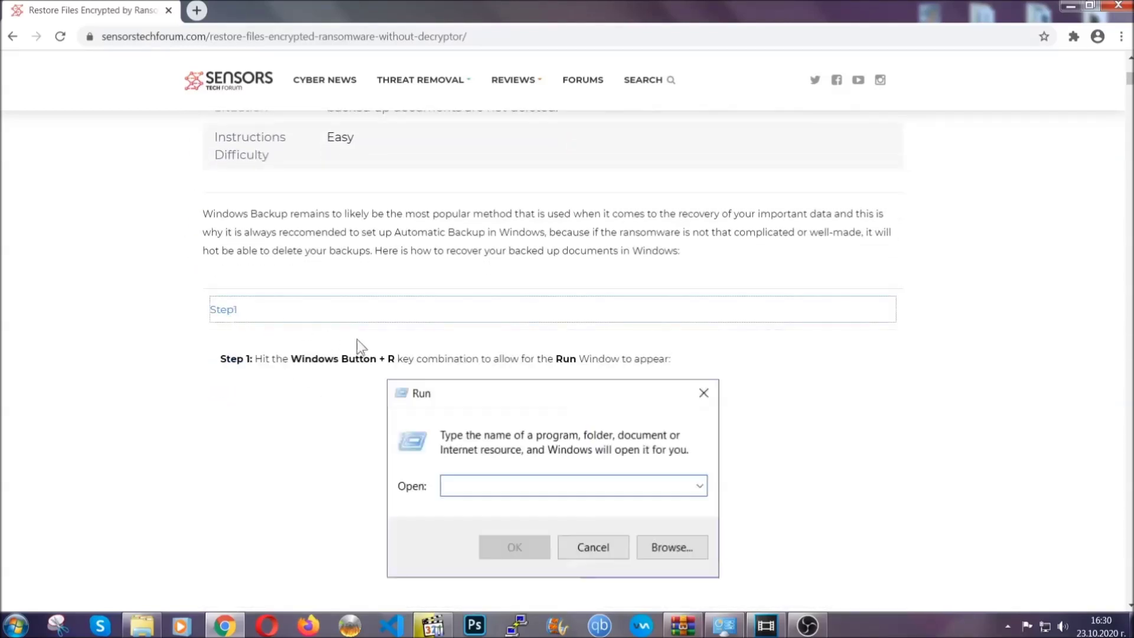
scroll(532, 367, down, 3)
click(266, 372)
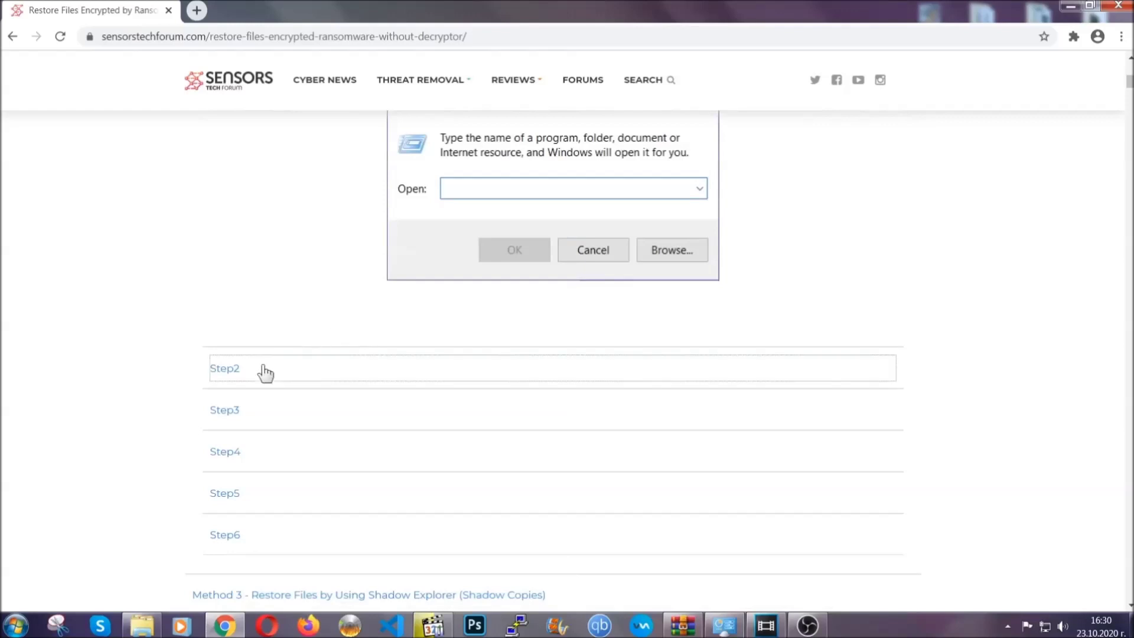
scroll(471, 375, down, 3)
scroll(505, 379, down, 1)
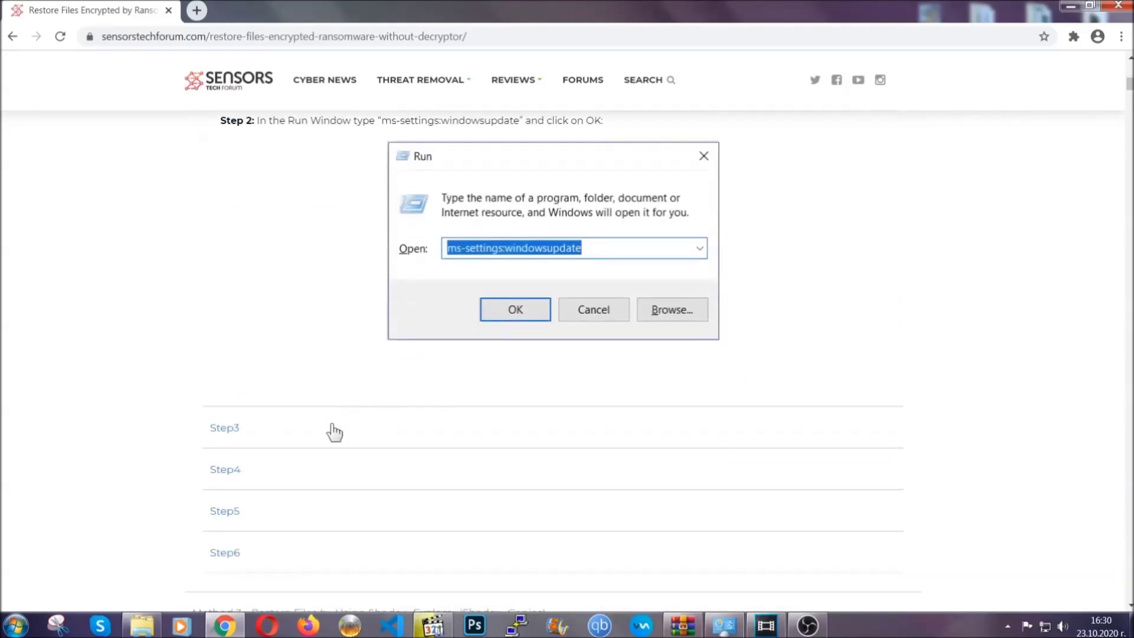
click(266, 428)
scroll(501, 406, down, 1)
scroll(500, 401, down, 2)
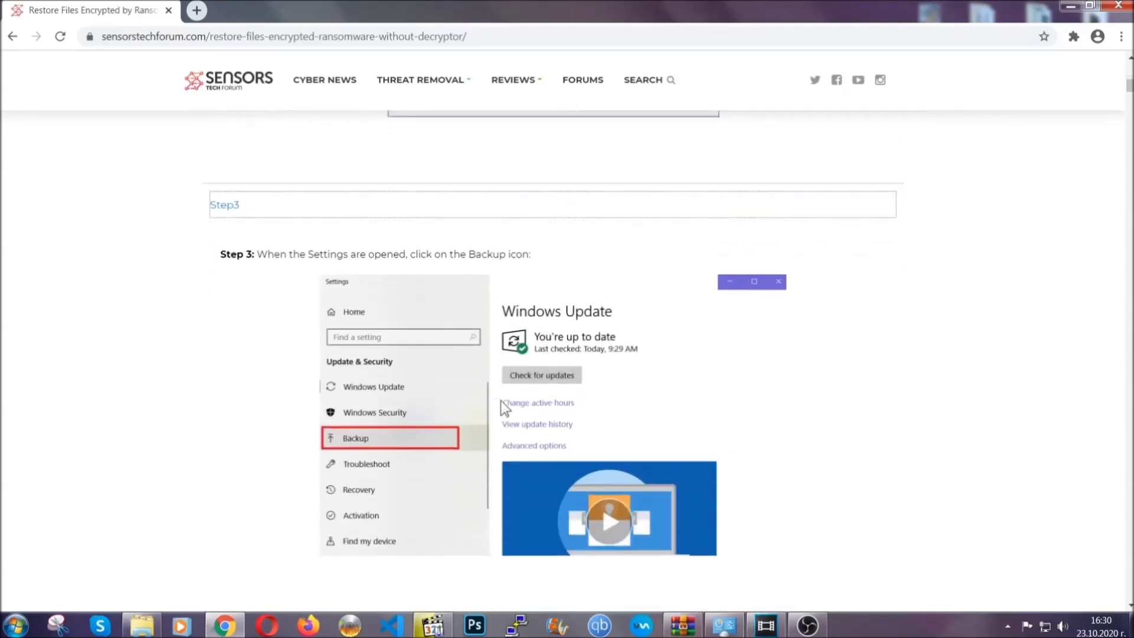
scroll(501, 401, down, 2)
scroll(498, 403, down, 1)
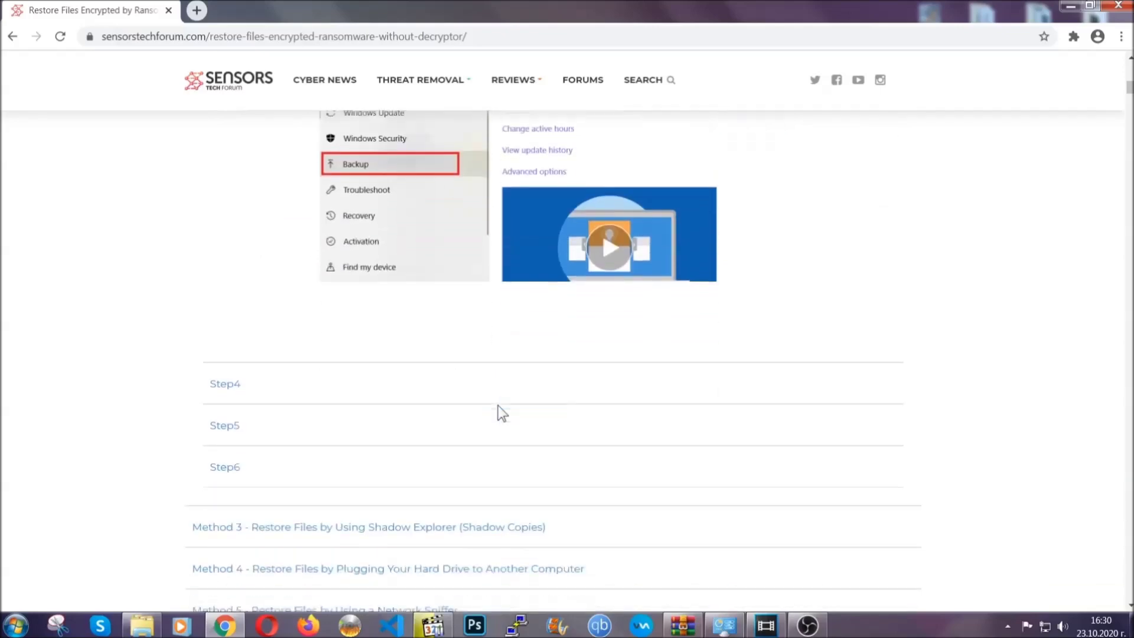
scroll(498, 408, down, 1)
scroll(498, 408, down, 2)
scroll(498, 408, down, 2)
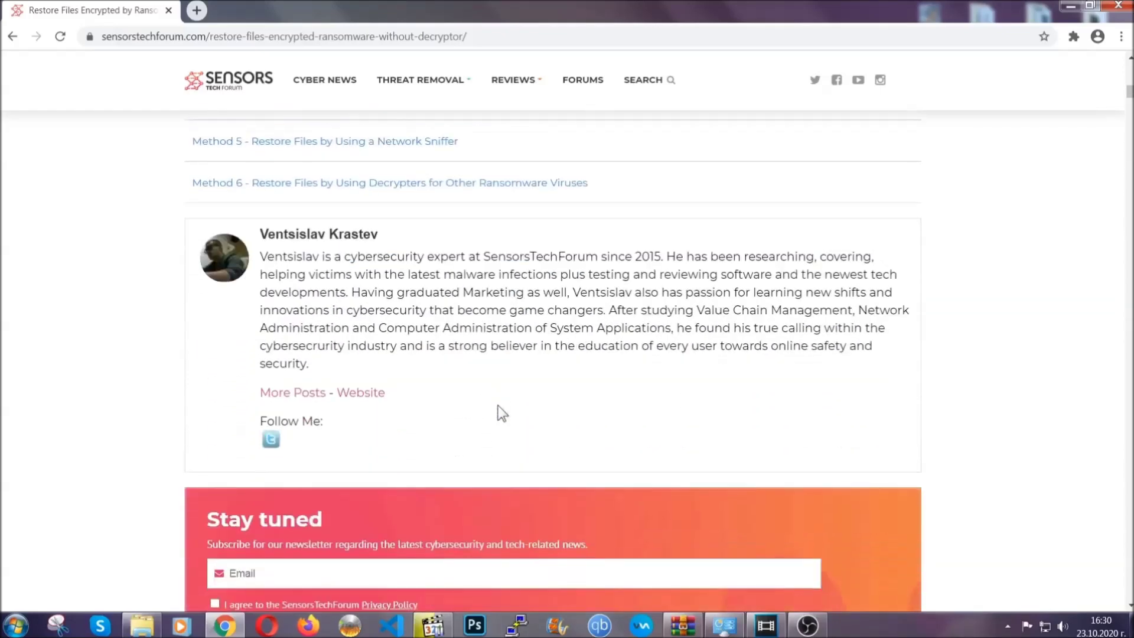
scroll(498, 413, up, 3)
scroll(498, 414, up, 5)
scroll(496, 417, up, 5)
scroll(496, 422, up, 5)
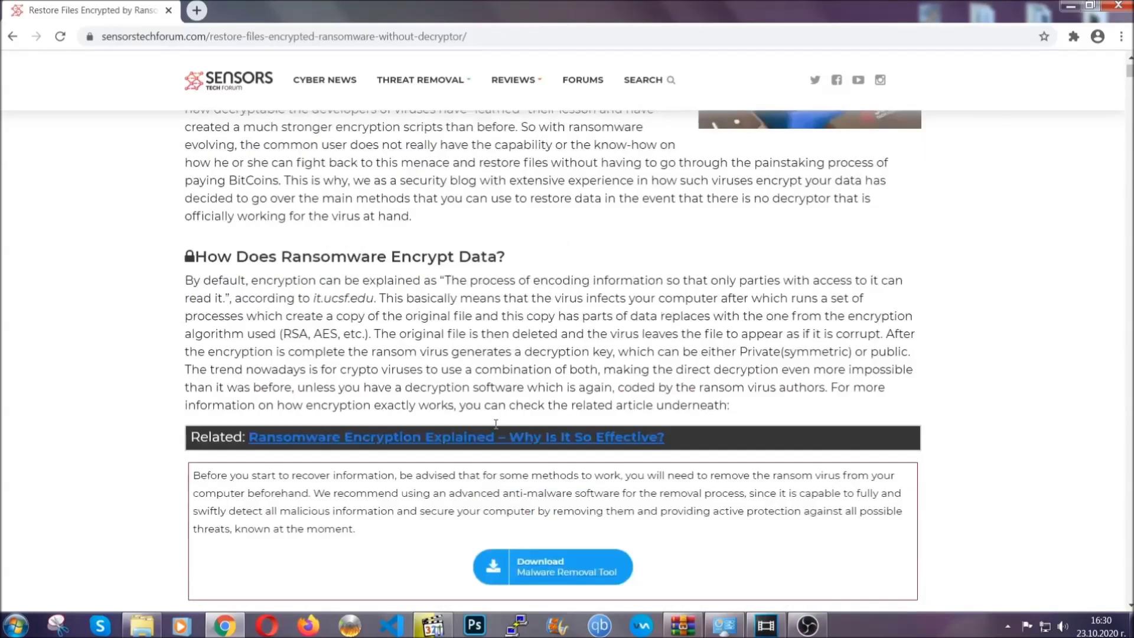
scroll(496, 423, up, 3)
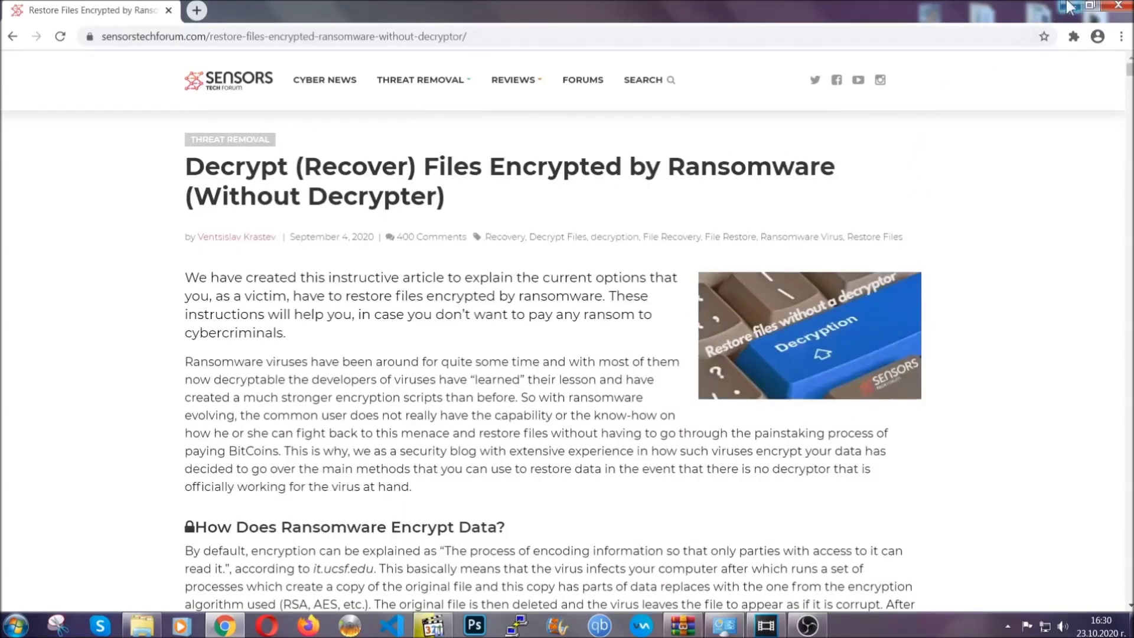
click(1068, 7)
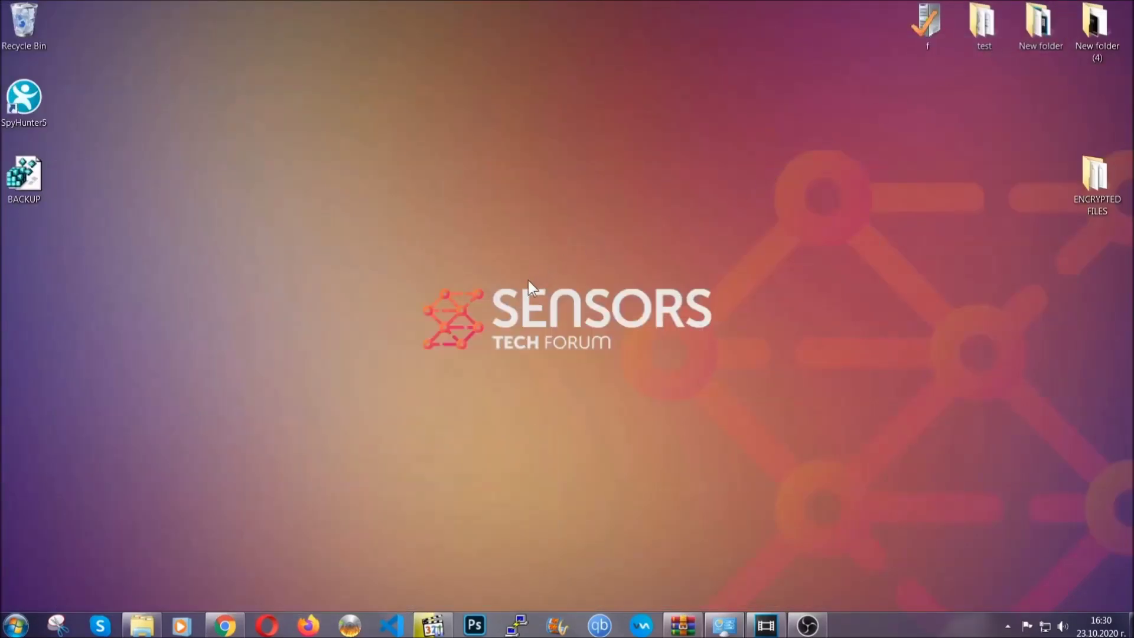